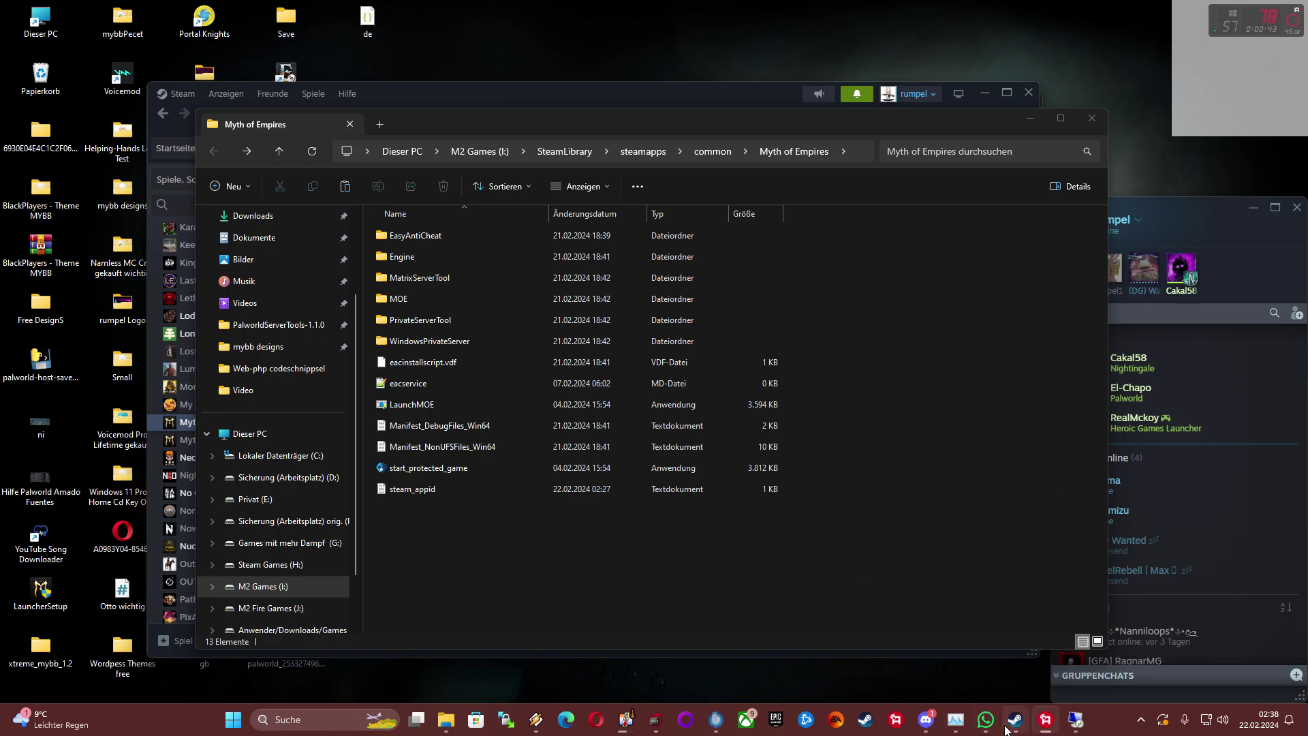
# Switch to the Steam library, view the Myth of Empires Dedicated Server entry, and return to the Myth of Empires game page
pyautogui.moveTo(1014, 721)
pyautogui.click(879, 666)
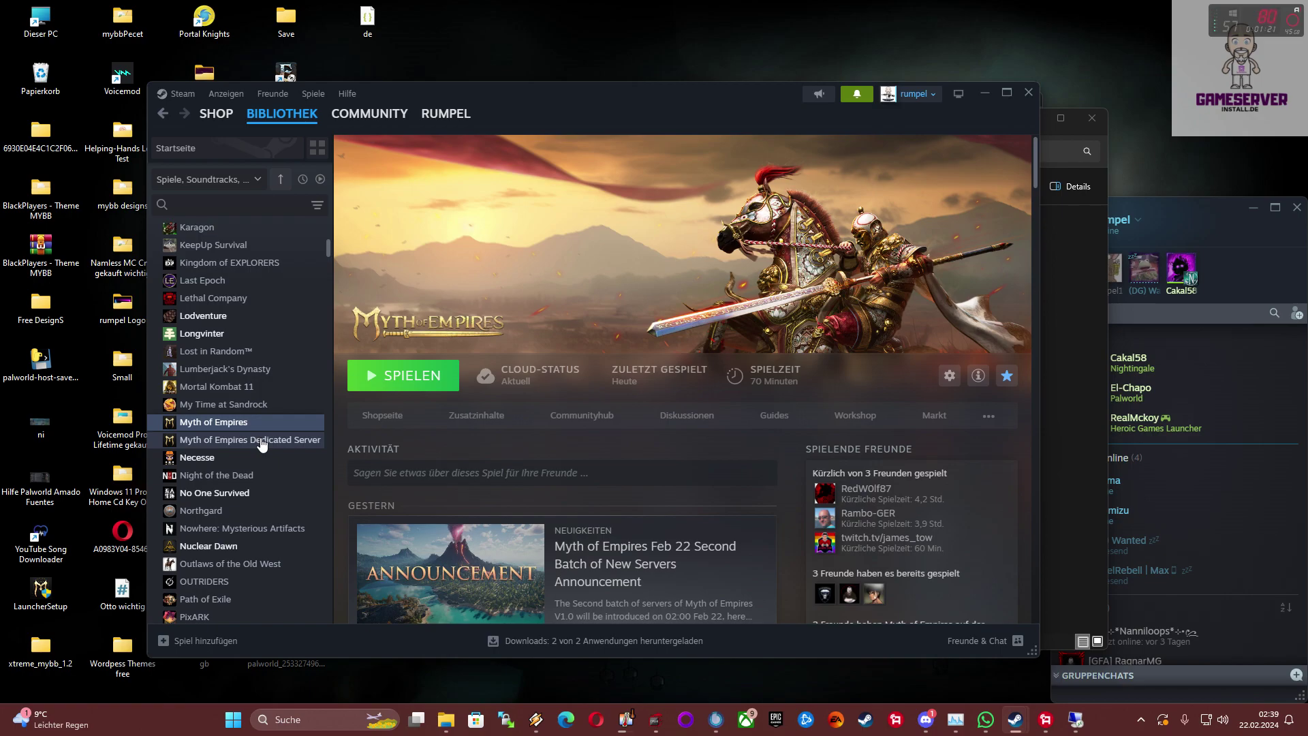
pyautogui.click(263, 442)
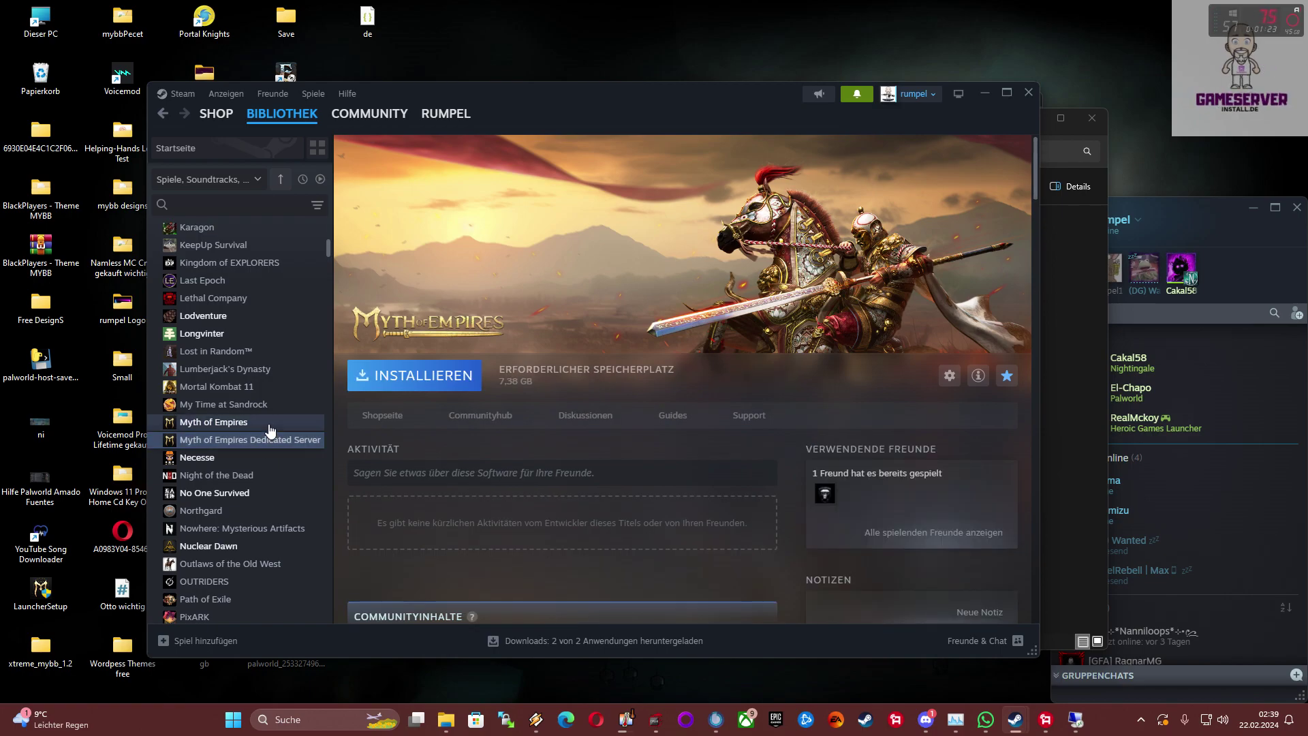
pyautogui.click(271, 425)
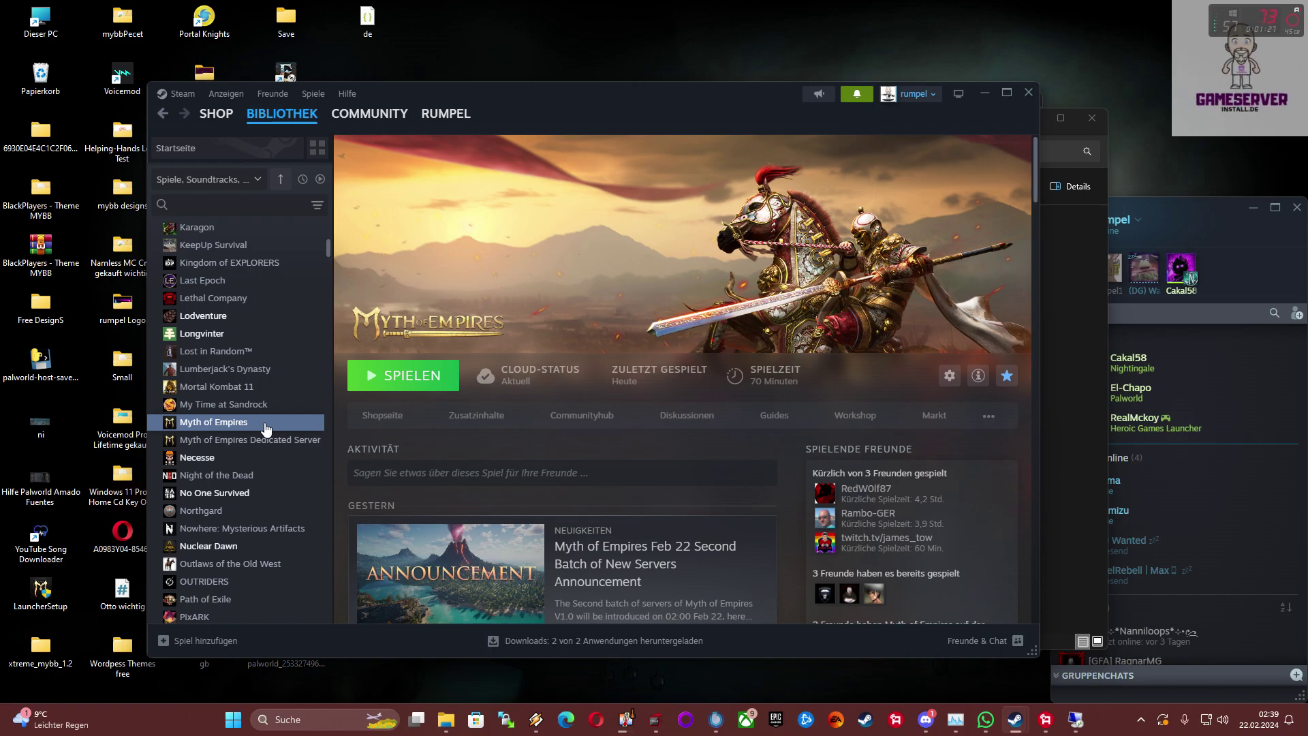
# Browse the installed files of Myth of Empires from its Steam properties and locate the MatrixServerTool and PrivateServerTool folders
pyautogui.moveTo(447, 726)
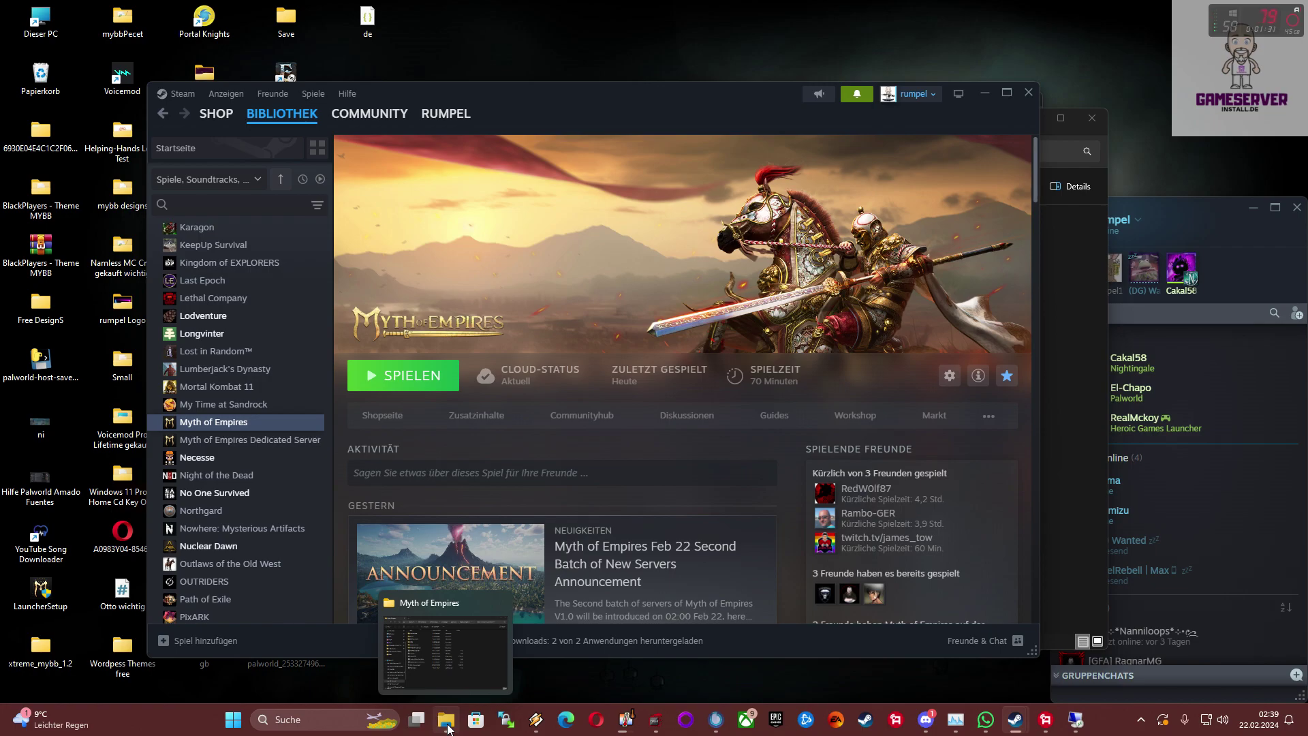
pyautogui.rightClick(278, 423)
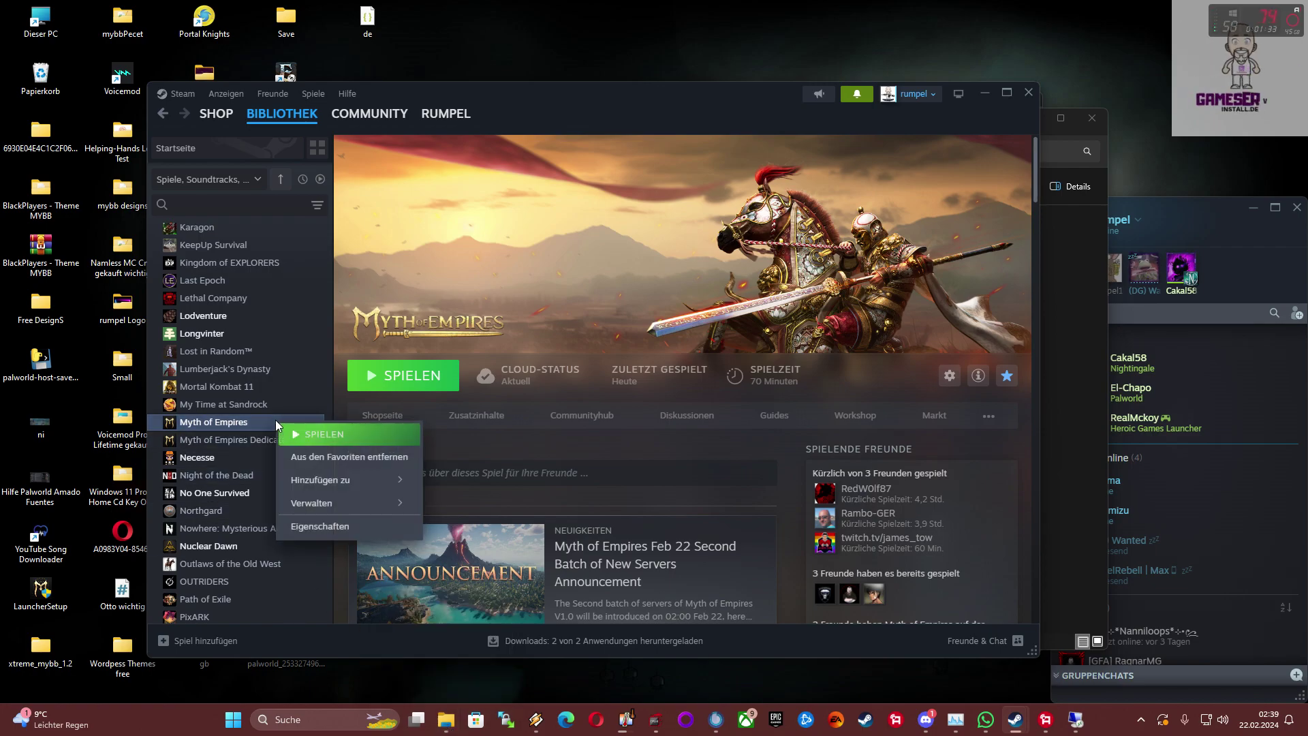
pyautogui.click(300, 527)
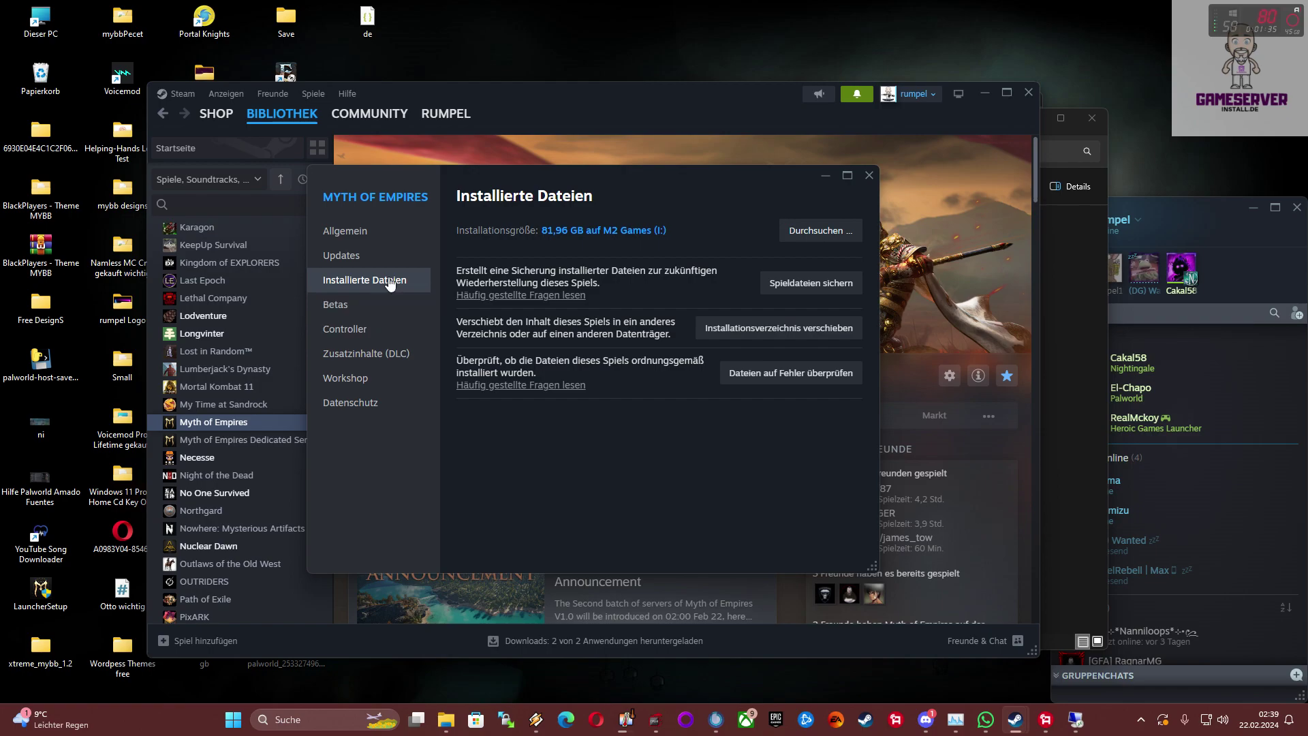
pyautogui.click(843, 235)
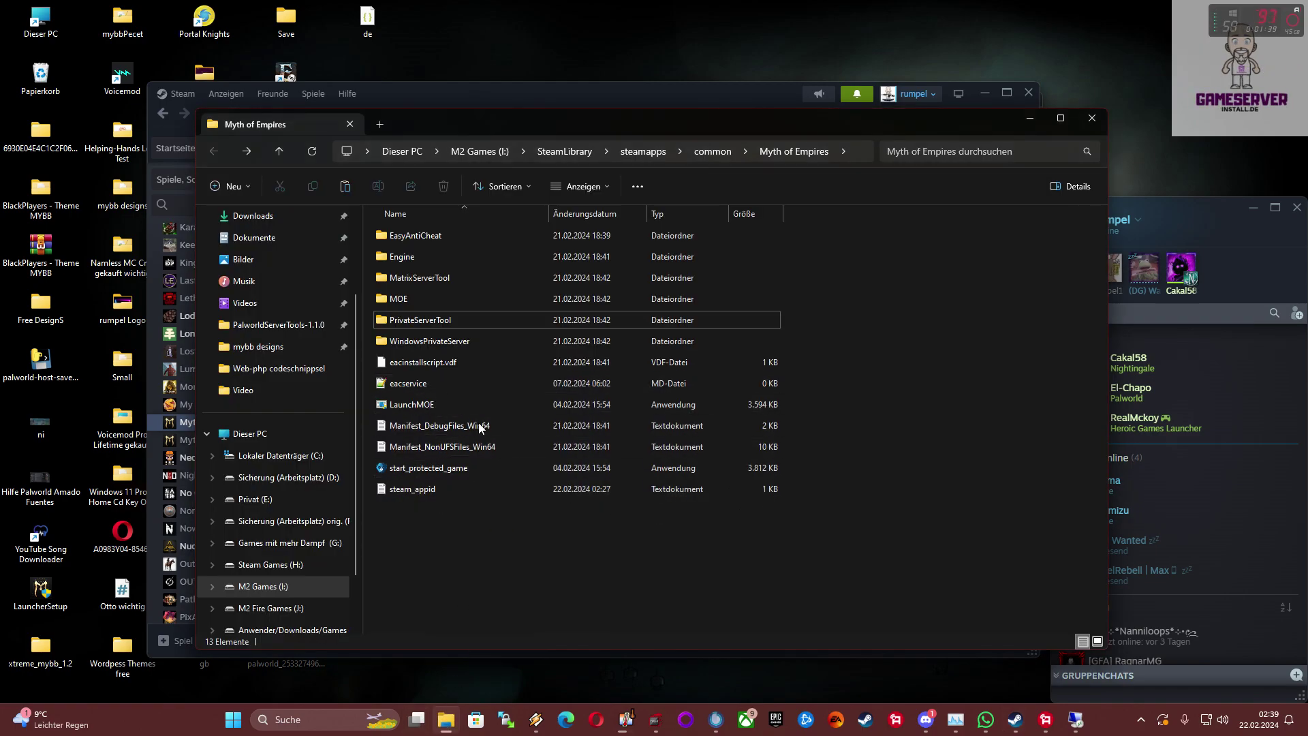
pyautogui.click(436, 325)
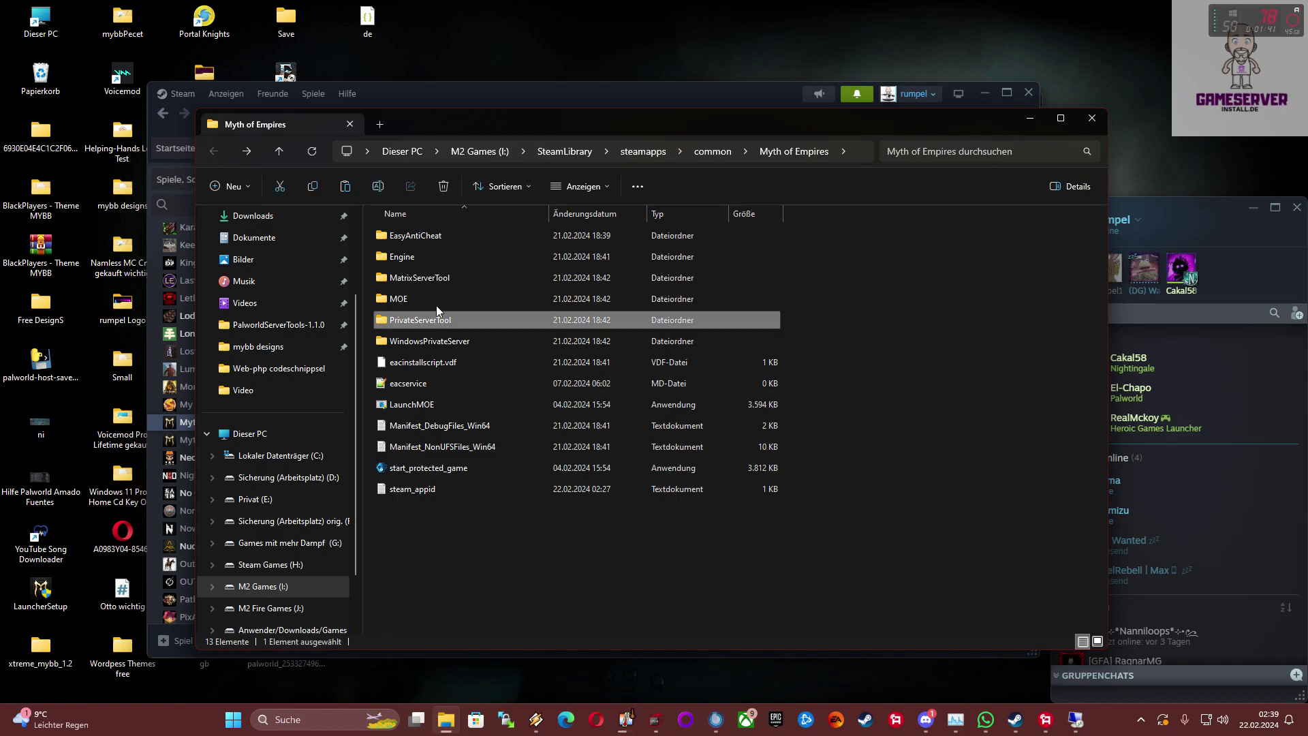
pyautogui.click(441, 281)
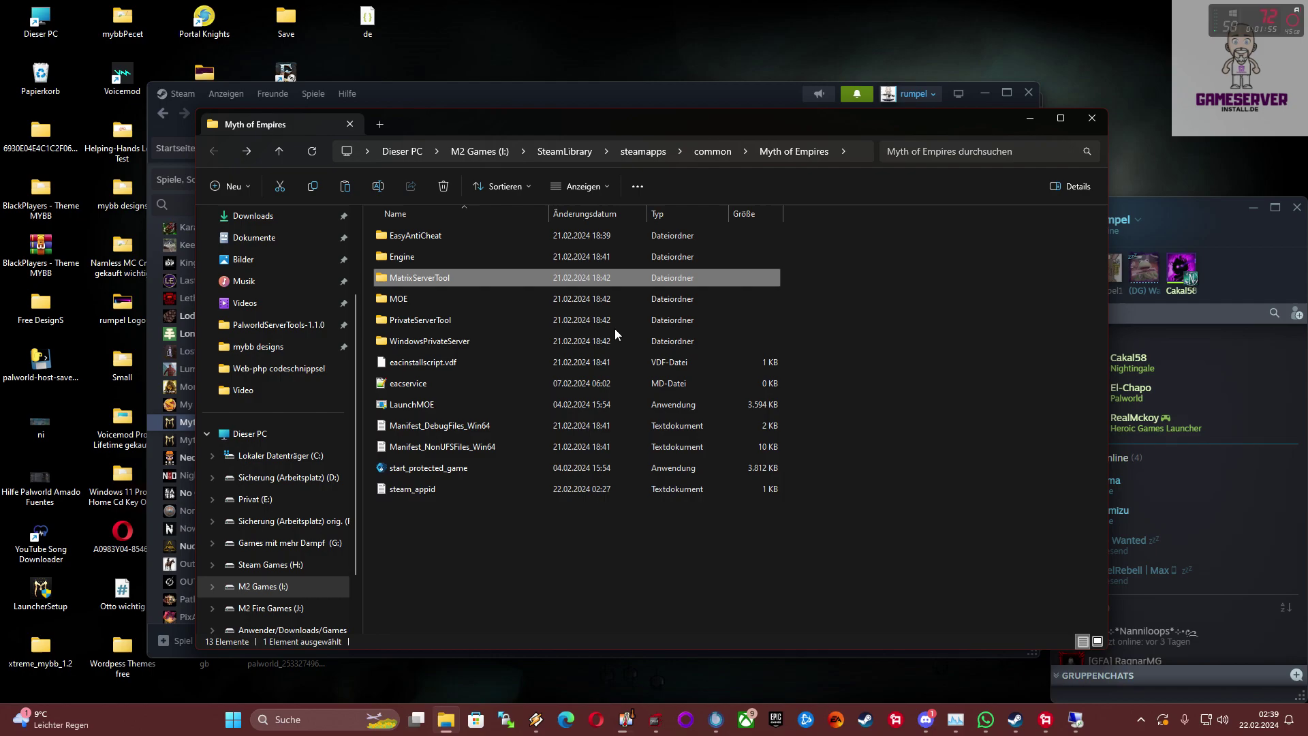
pyautogui.click(416, 322)
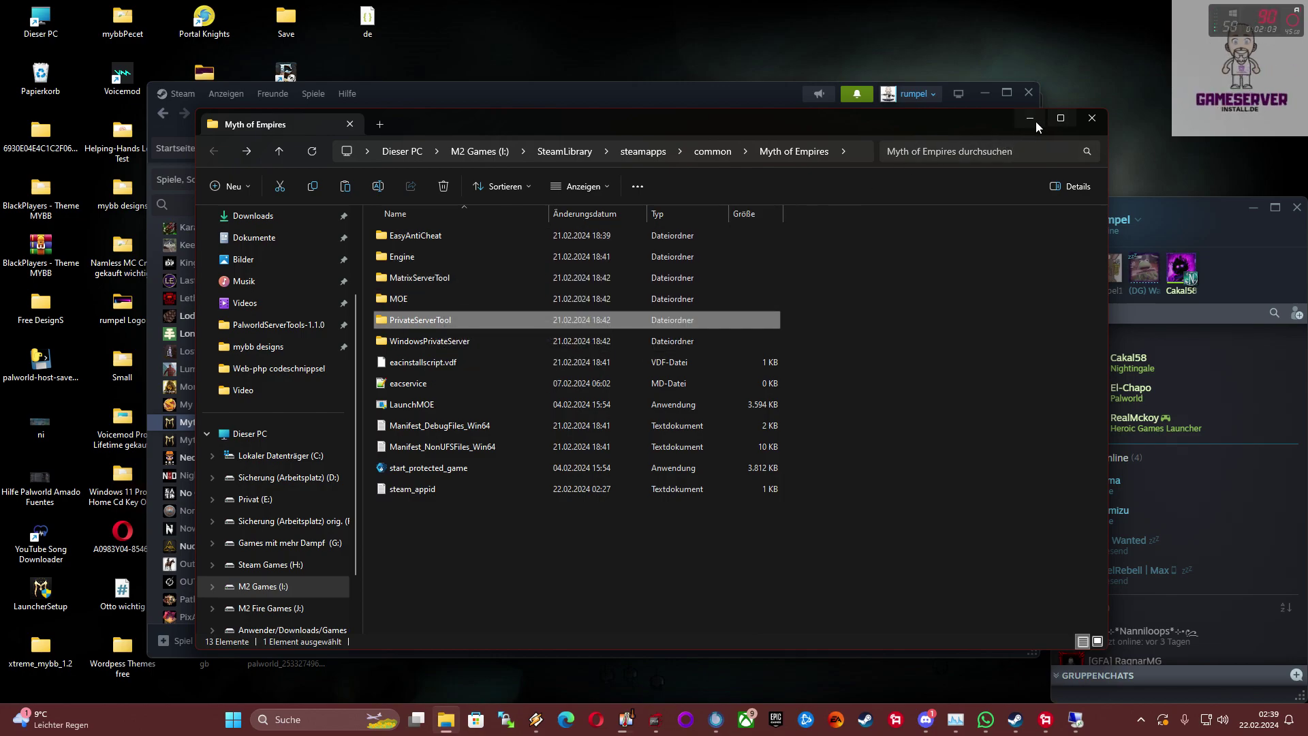
# Switch to the remote server session and launch the PrivateServerTool application from the PrivateServerTool folder in Myth neu
pyautogui.click(1075, 717)
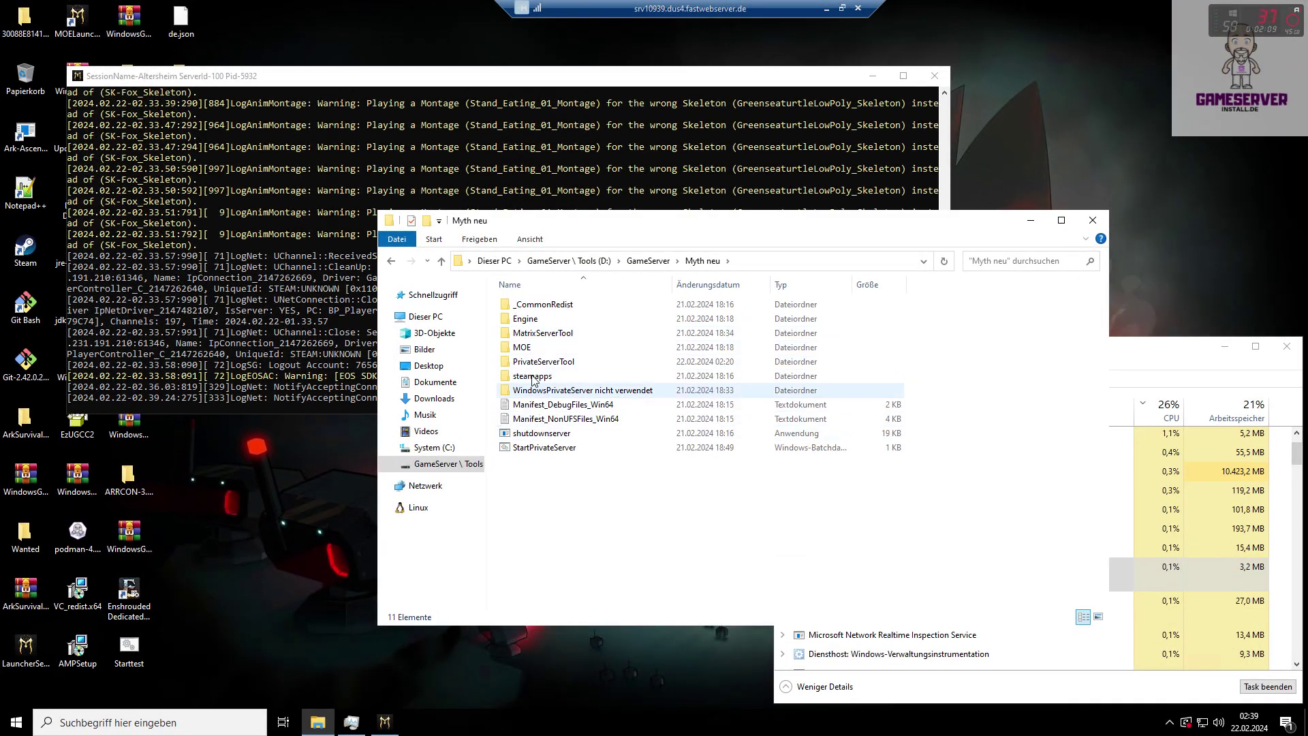
pyautogui.click(543, 333)
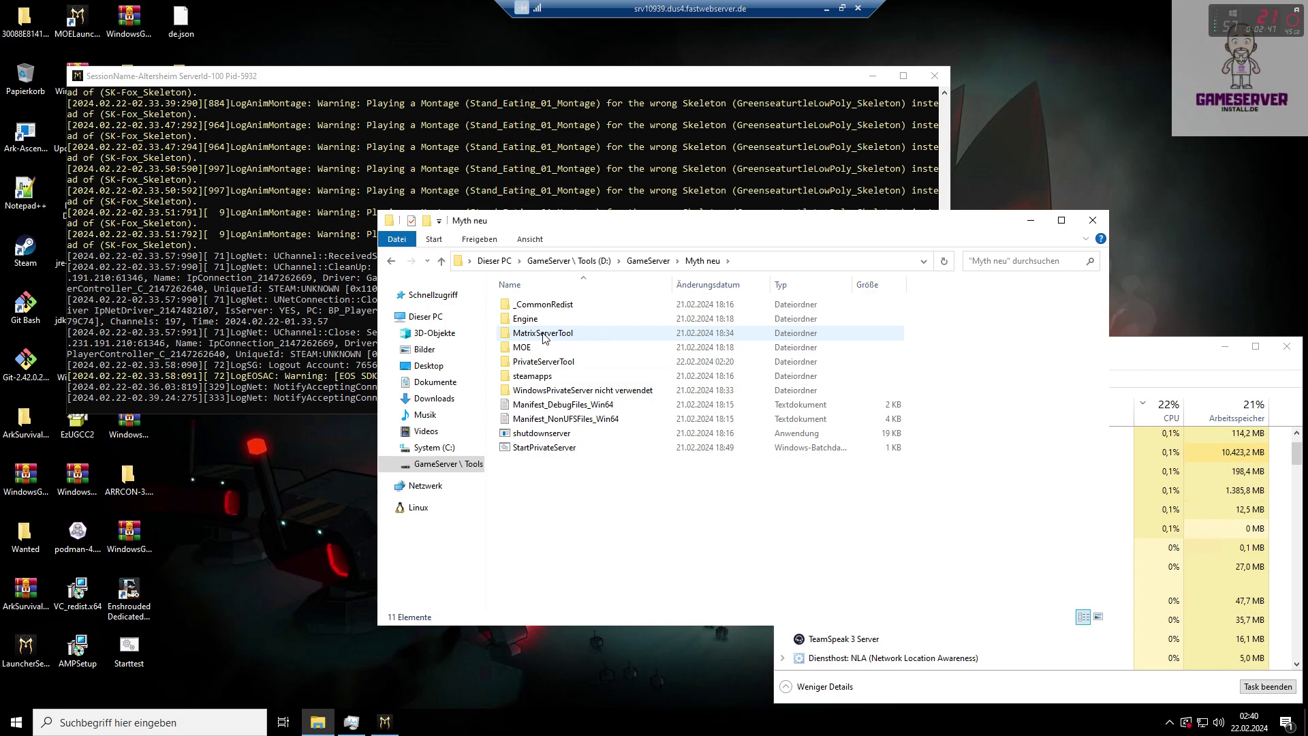
pyautogui.doubleClick(569, 363)
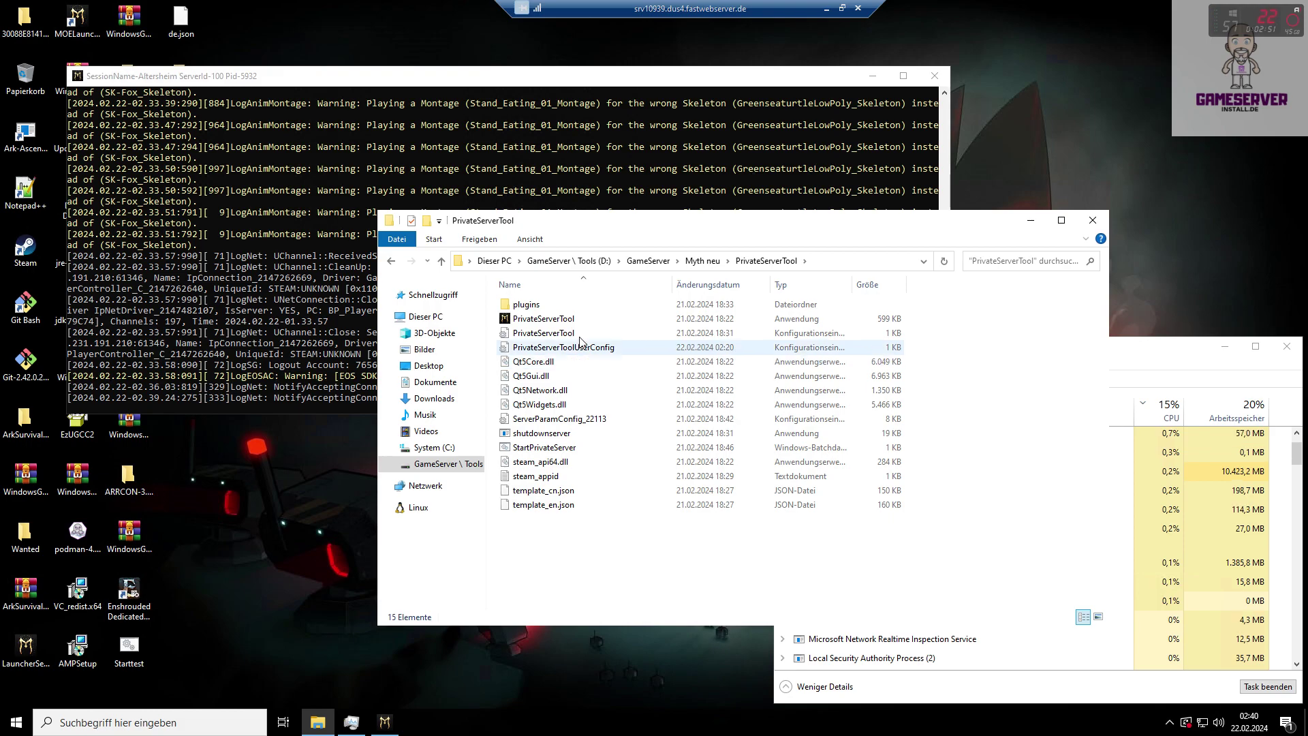
pyautogui.doubleClick(584, 328)
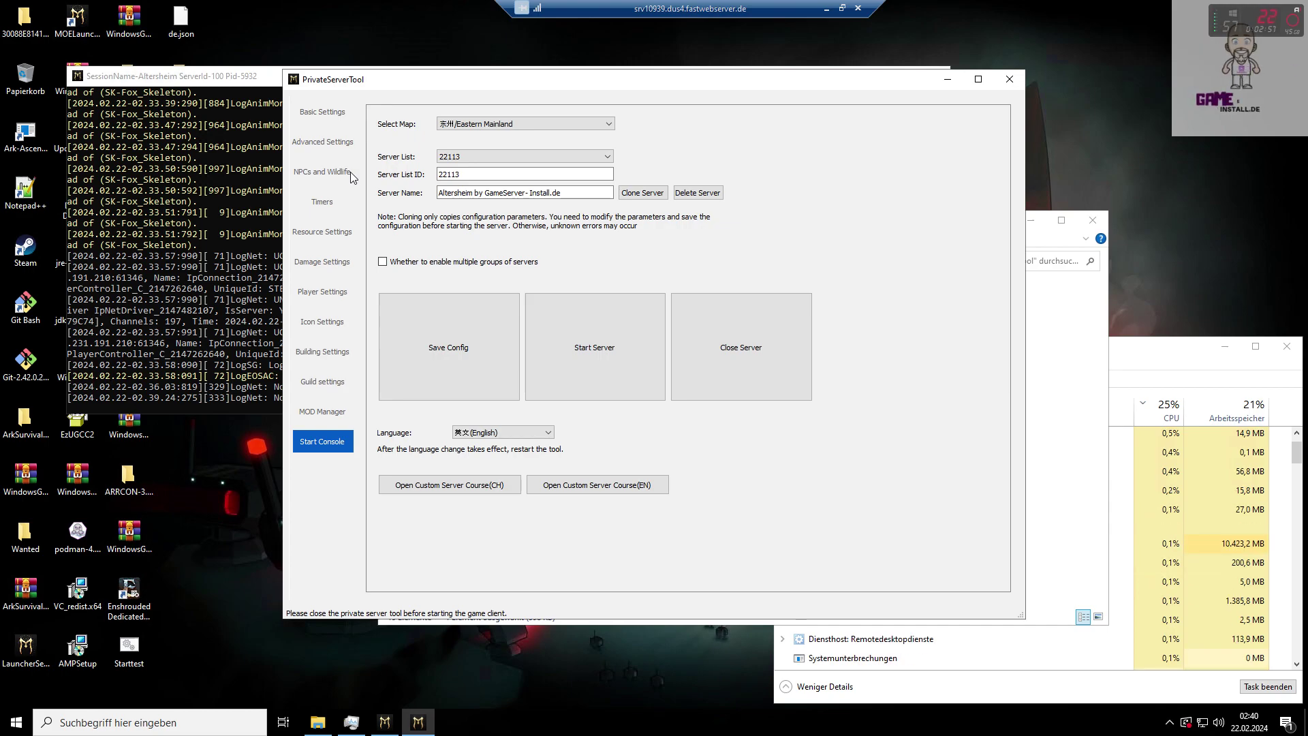
# Select Eastern Mainland as the server map and display the server's basic settings for review
pyautogui.click(493, 125)
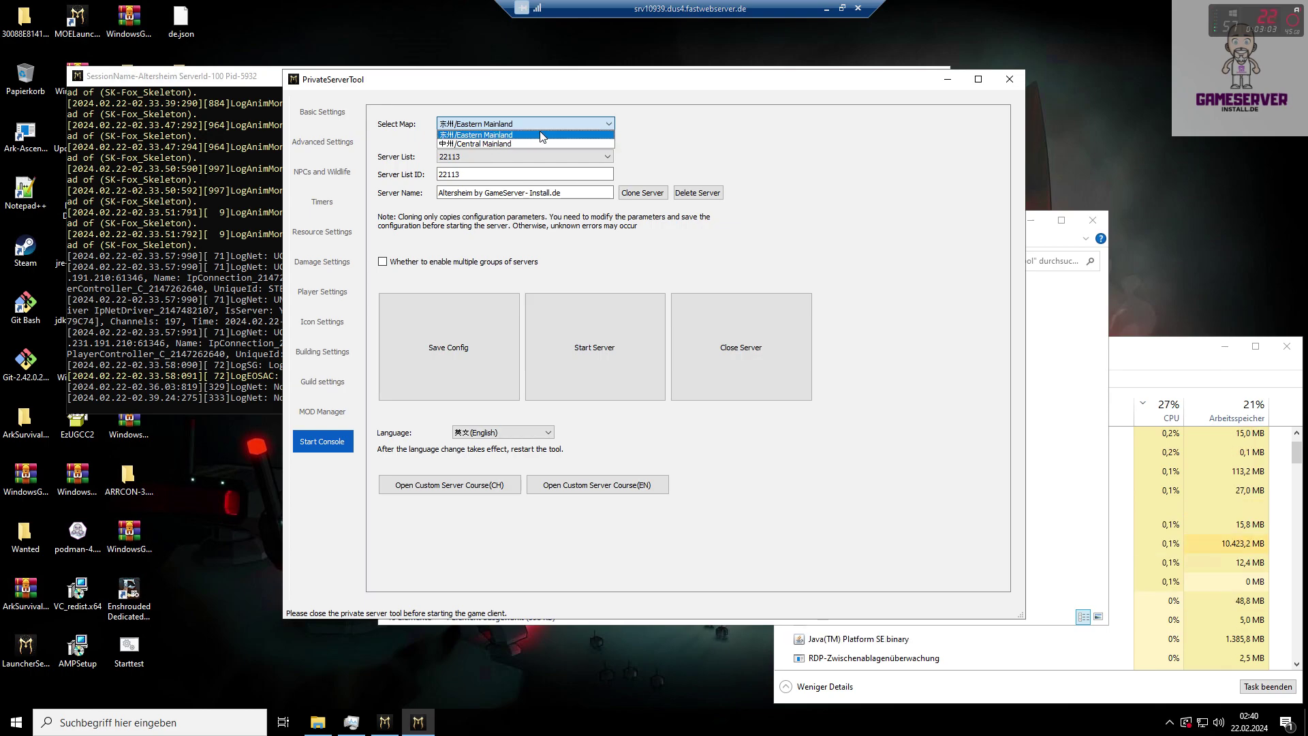
pyautogui.click(524, 136)
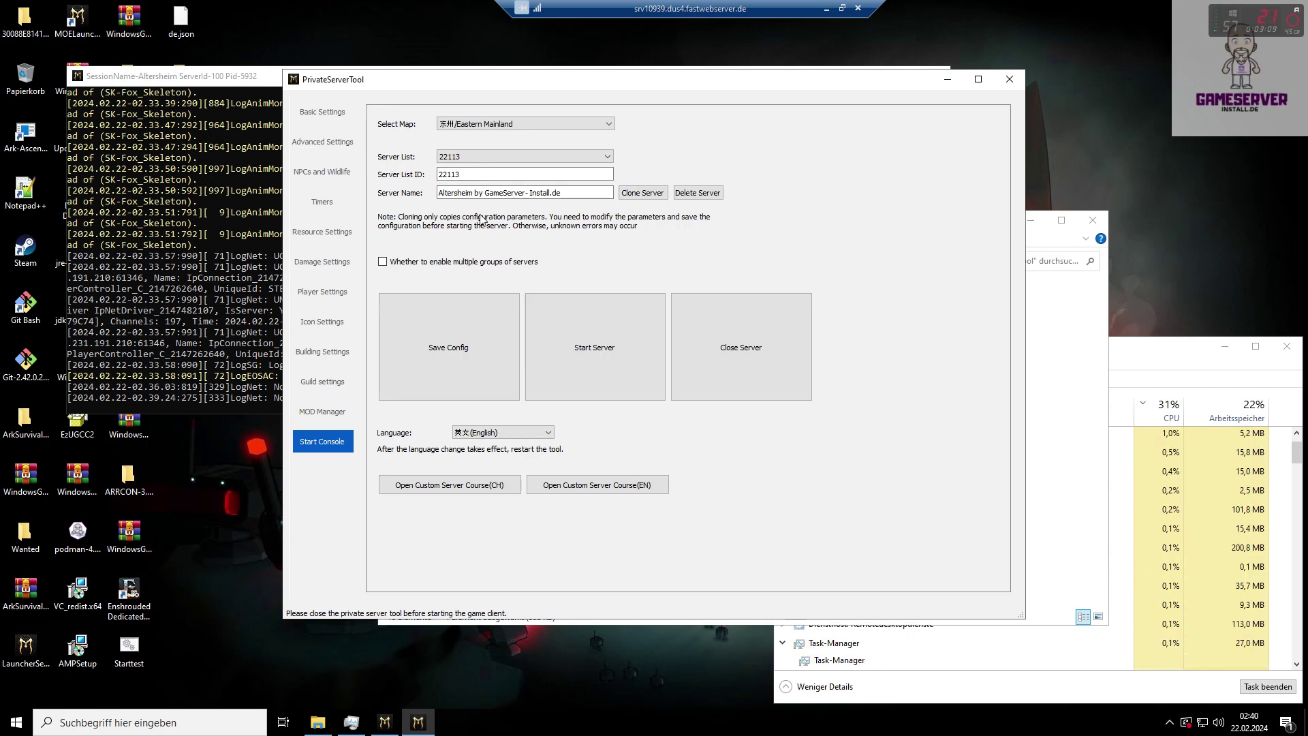
pyautogui.click(333, 116)
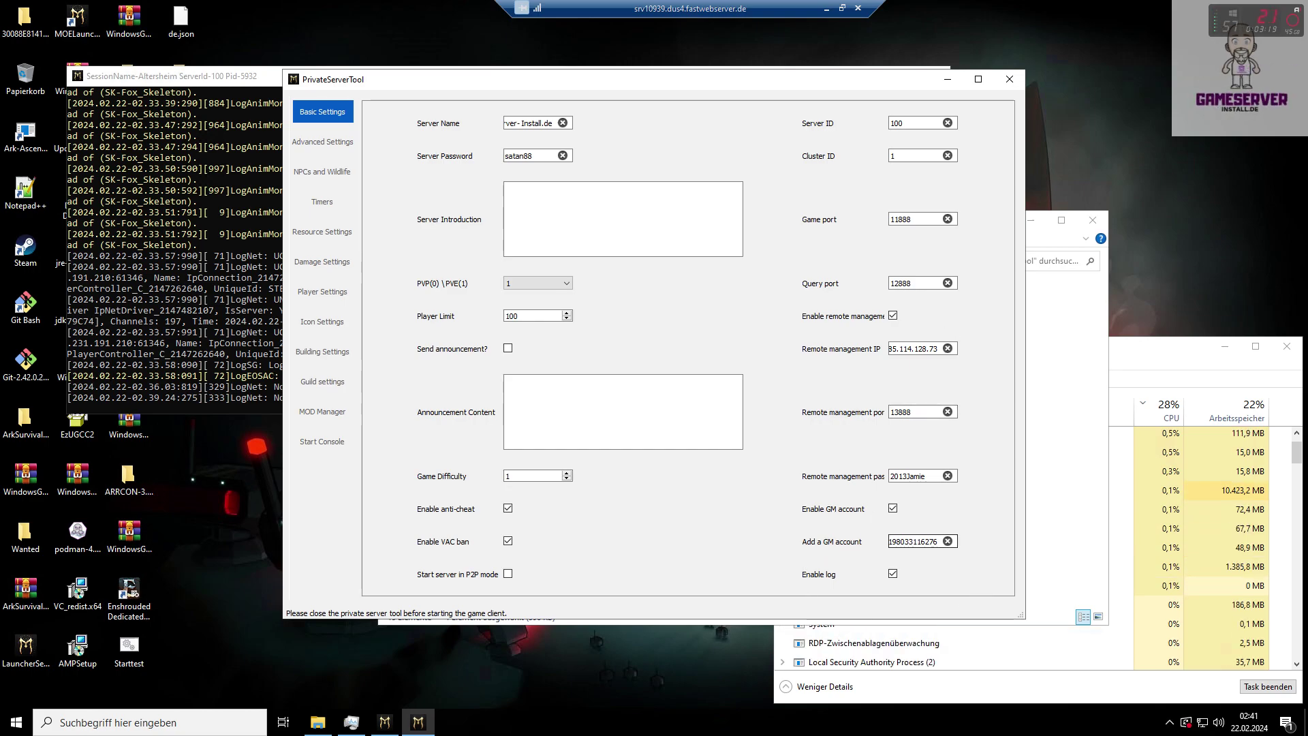
pyautogui.moveTo(495, 580)
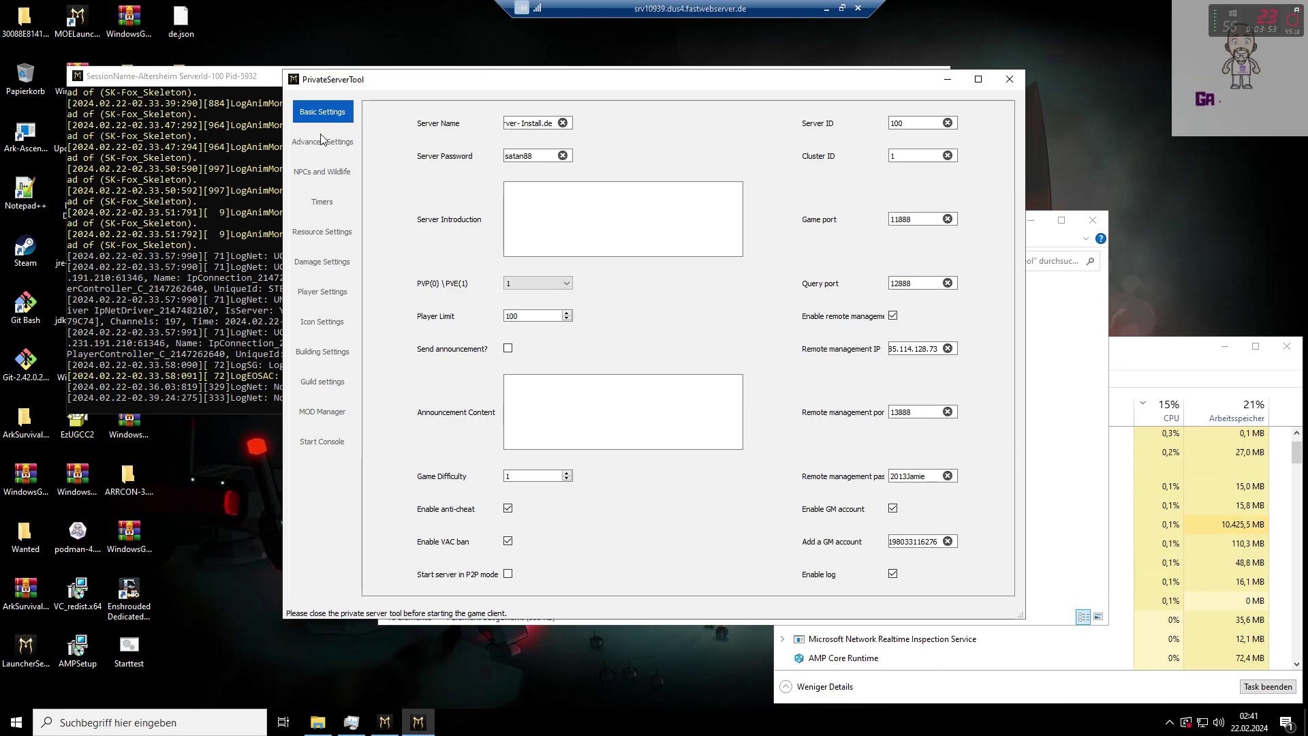
# Return to the start console and close PrivateServerTool, saving the modified configuration
pyautogui.click(335, 444)
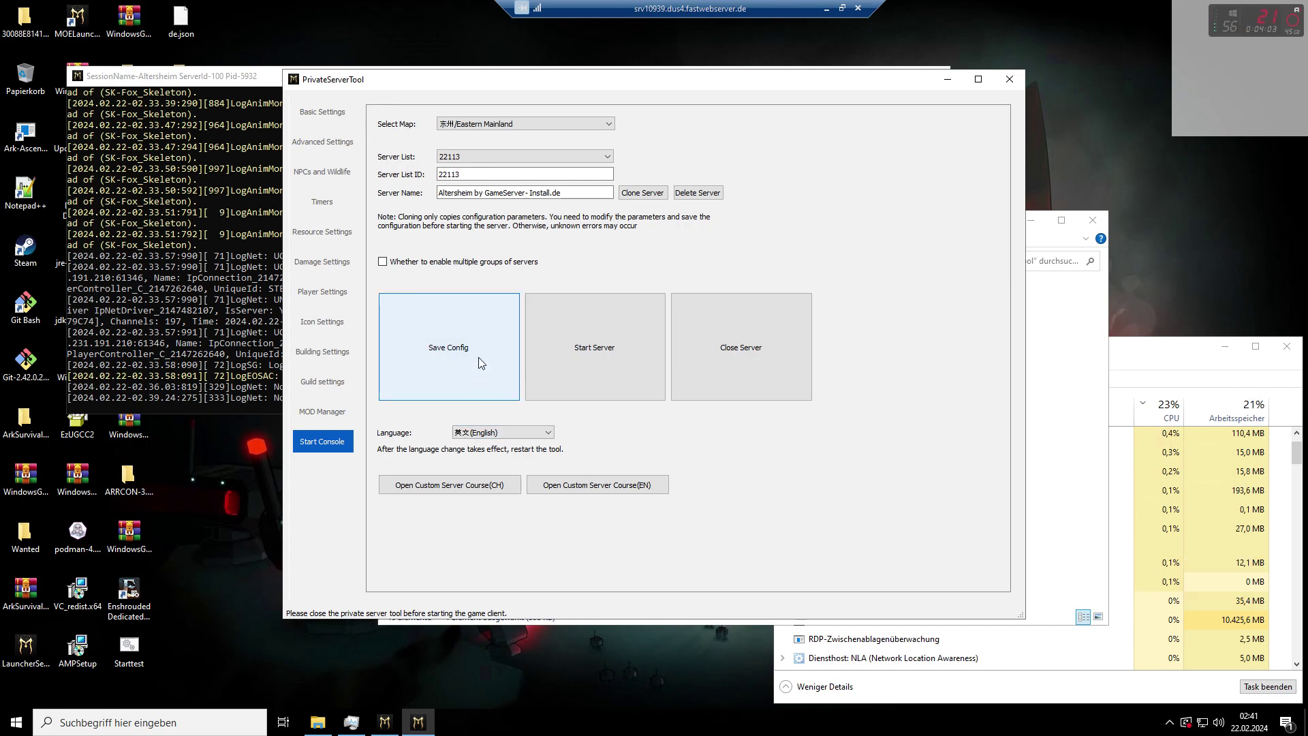
pyautogui.click(1011, 81)
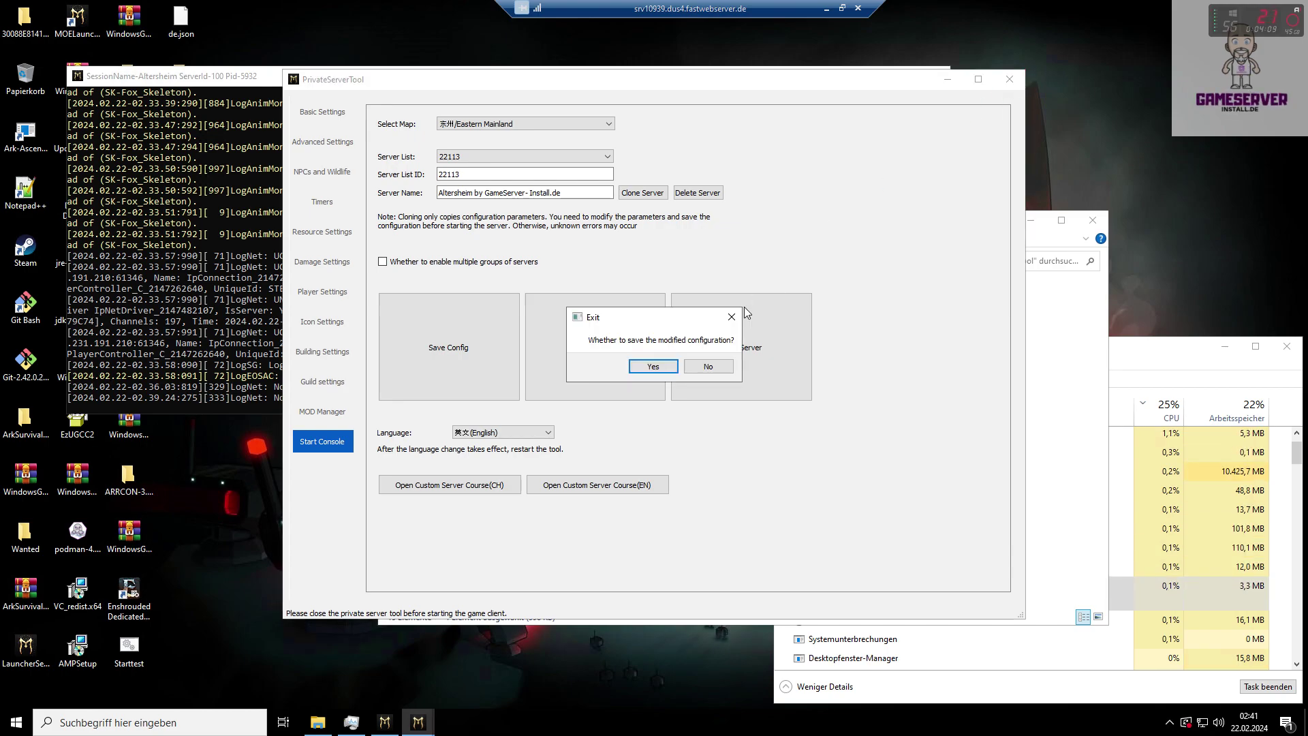
pyautogui.click(669, 363)
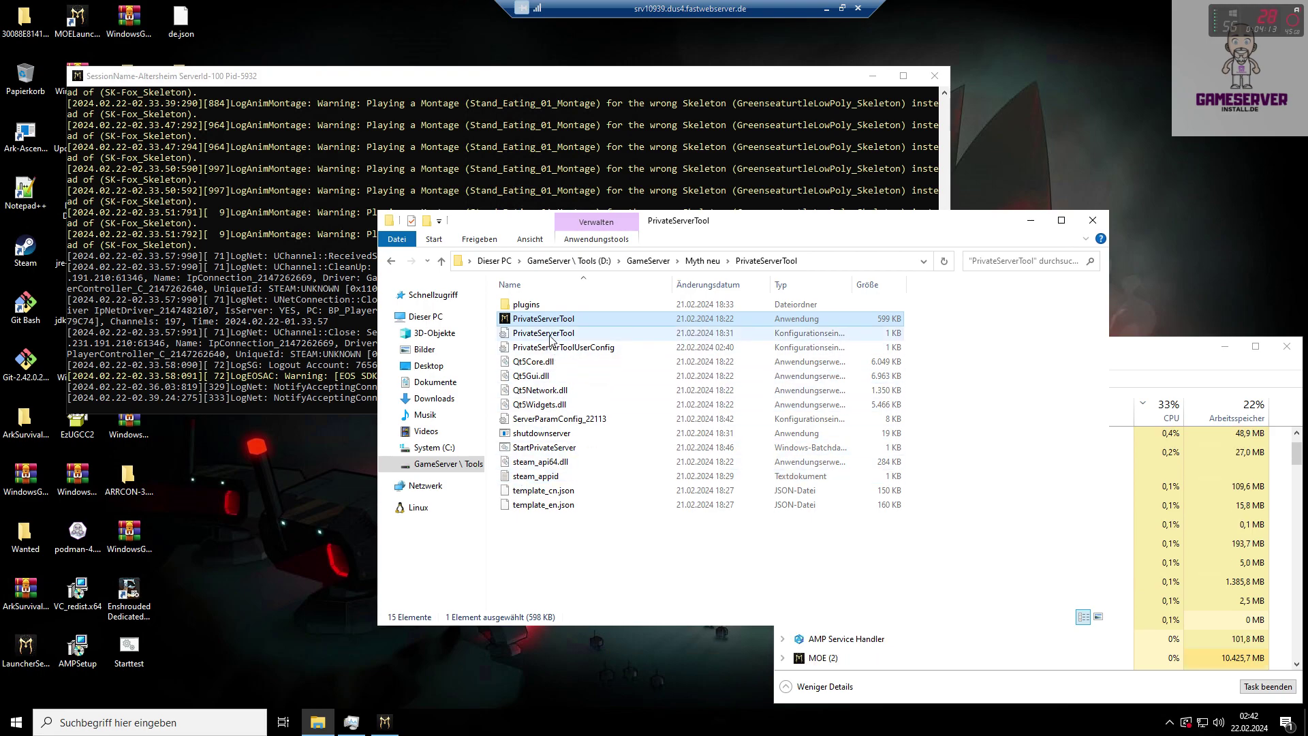
# View the ServerParamConfig_22113 configuration file in Notepad++ and close the editor
pyautogui.rightClick(593, 424)
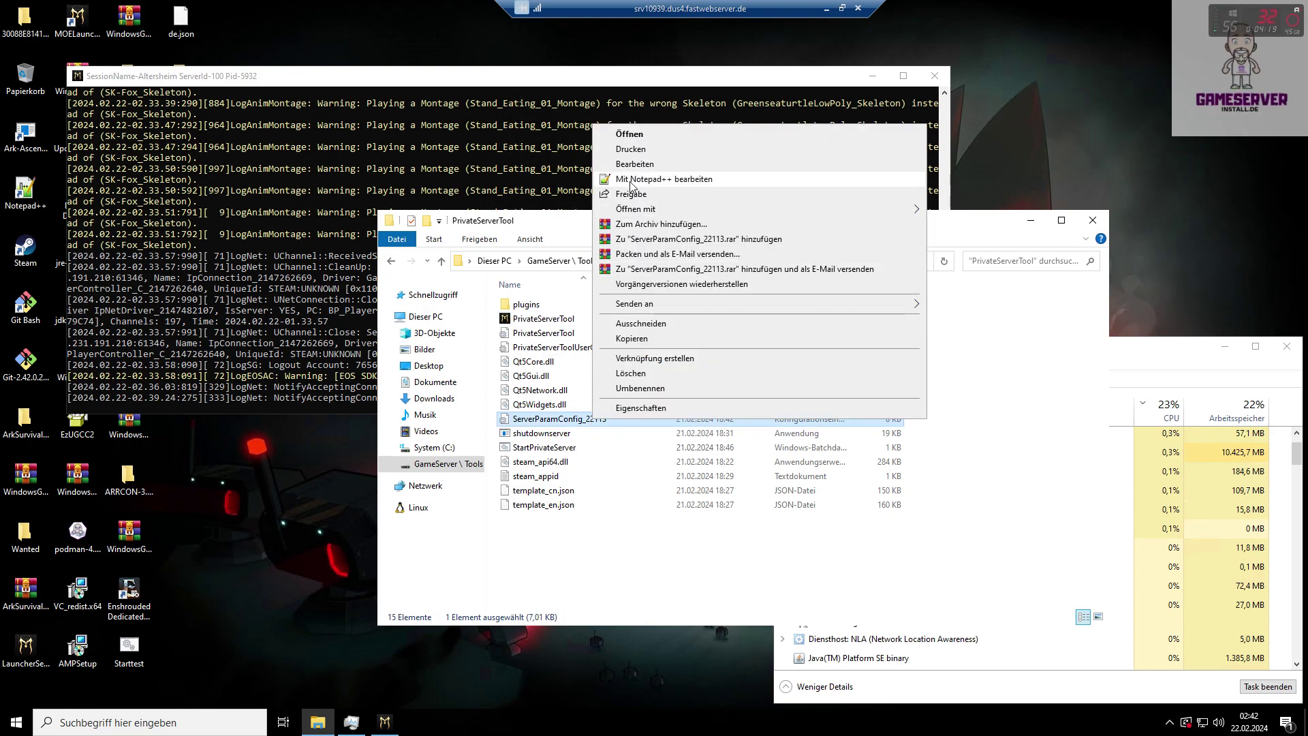
pyautogui.click(633, 179)
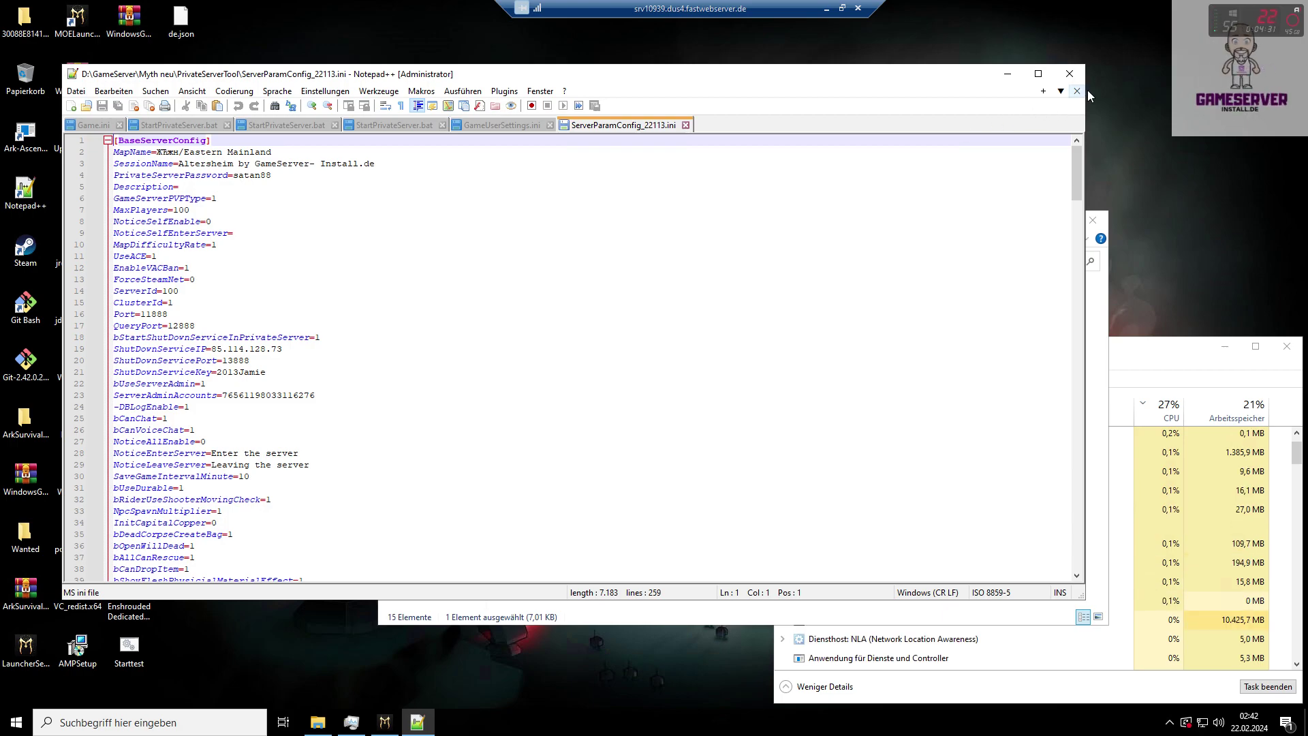
pyautogui.click(1075, 77)
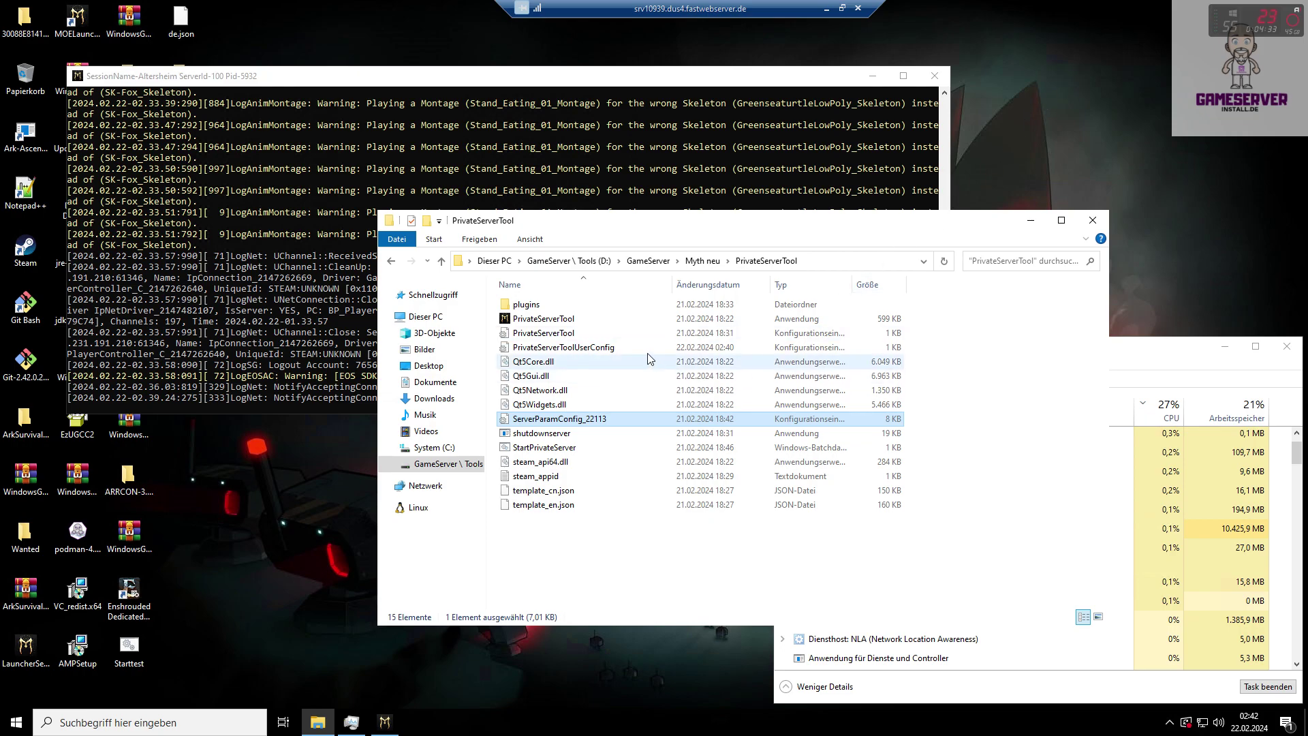
# Open the MOE\Binaries\Win64 folder within Myth neu and check the MOE process in the Task Manager
pyautogui.press('BackSpace')
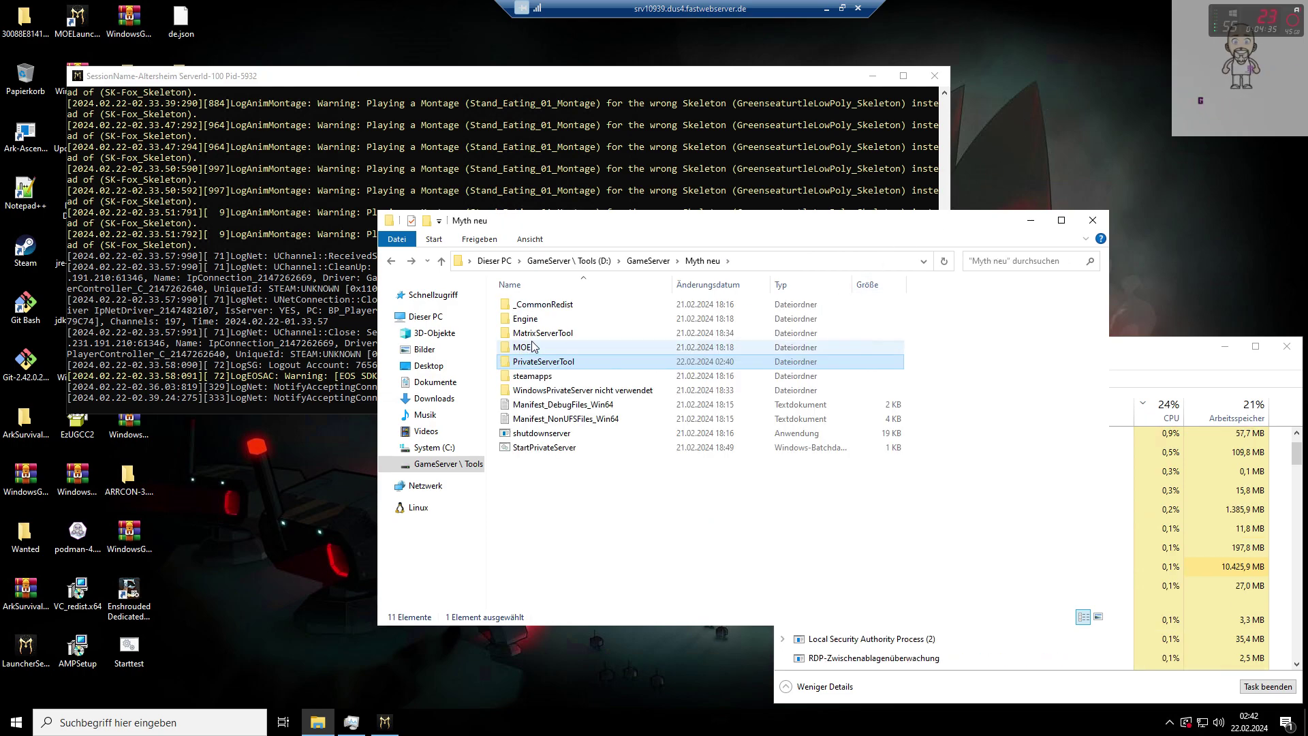
pyautogui.click(538, 347)
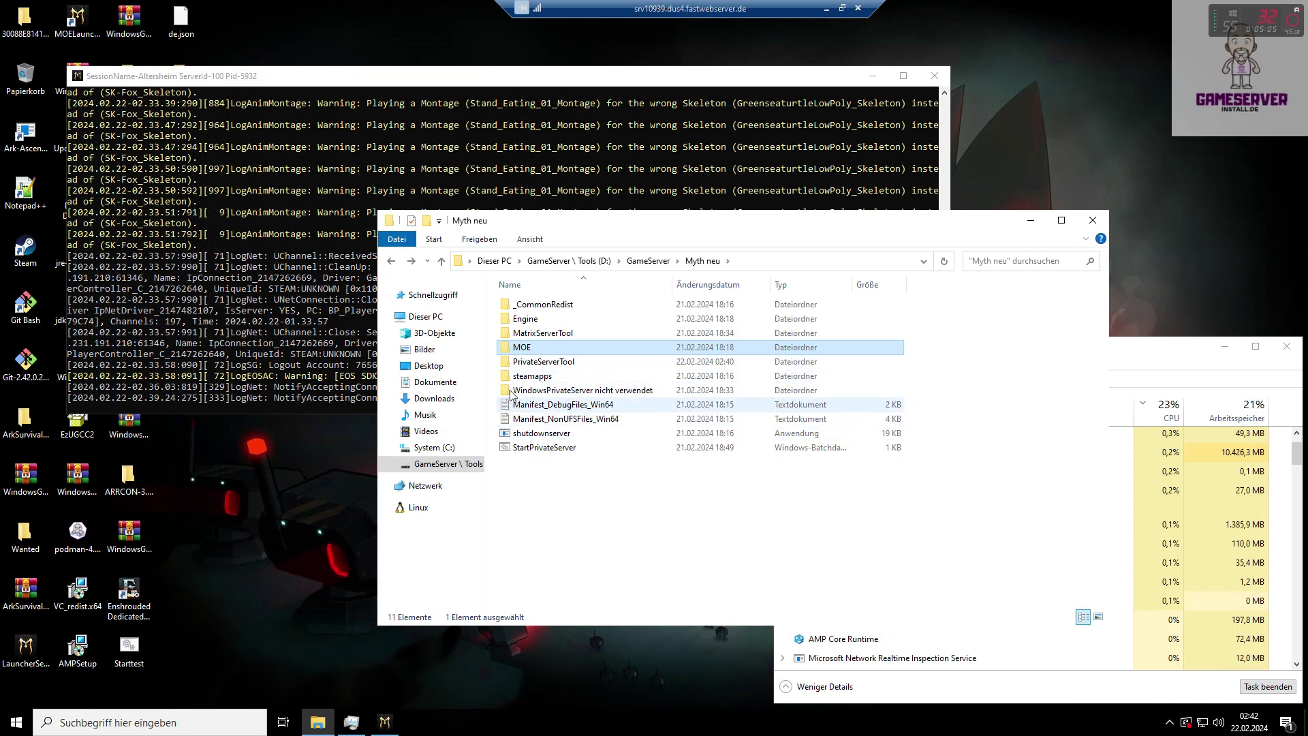
pyautogui.doubleClick(545, 348)
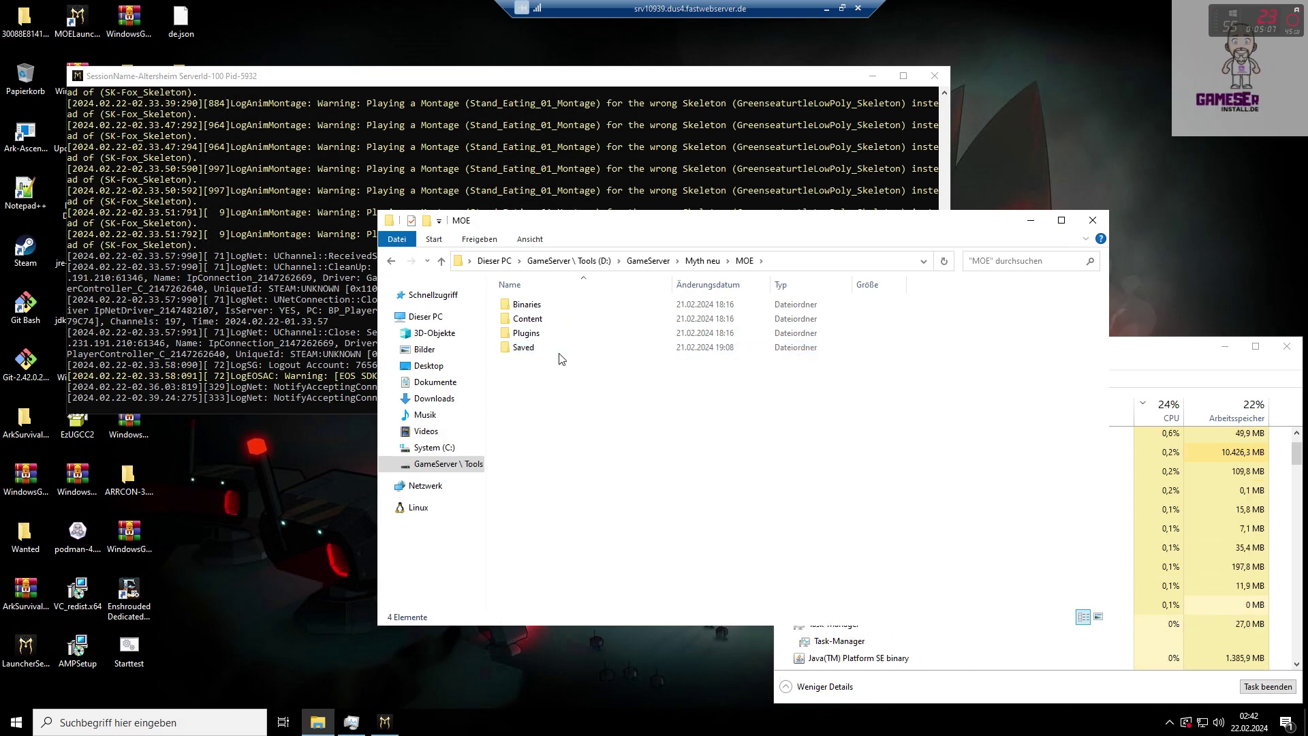
pyautogui.doubleClick(553, 304)
pyautogui.doubleClick(538, 320)
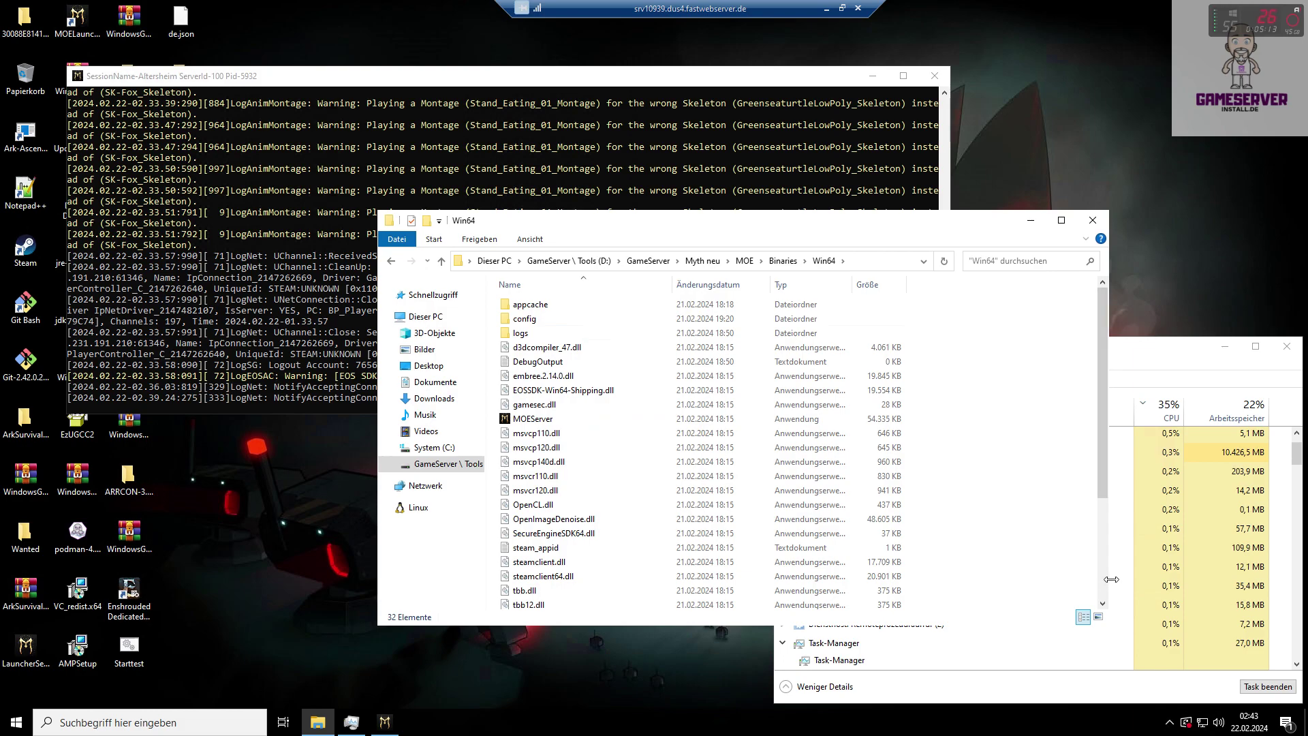
pyautogui.click(1183, 440)
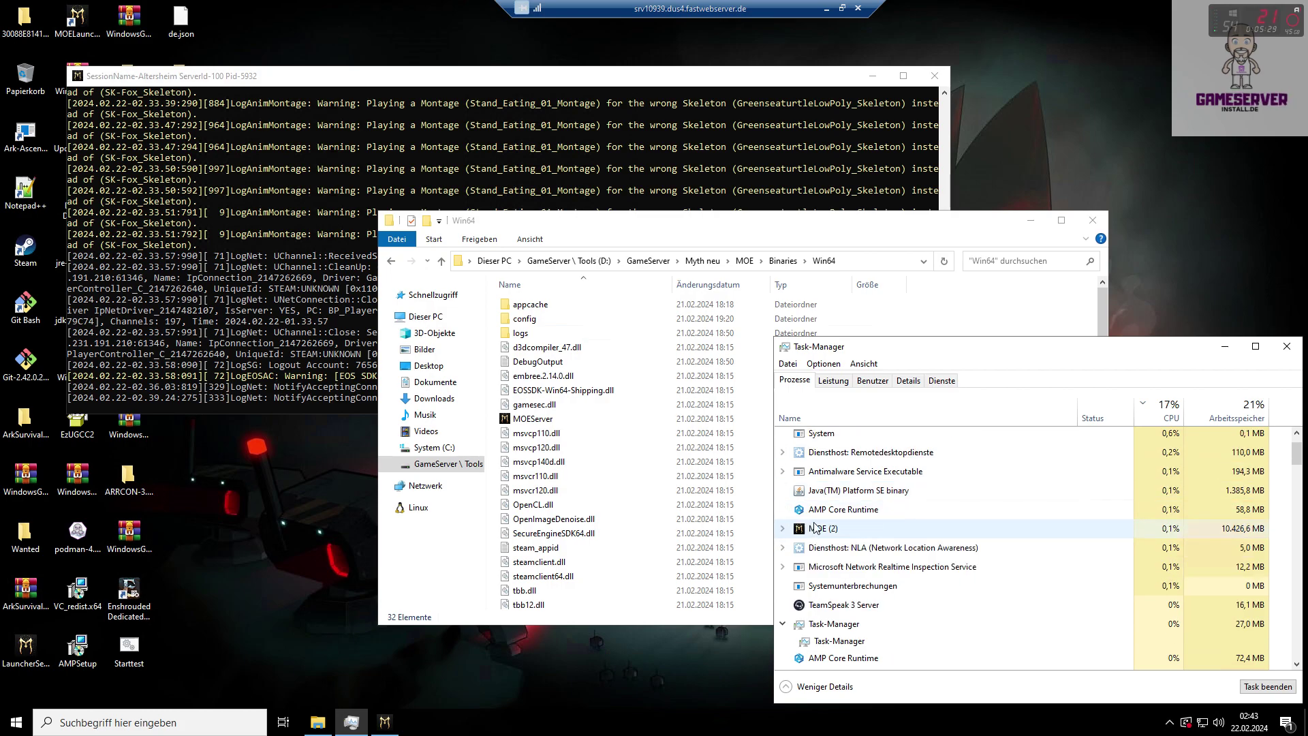
pyautogui.click(705, 225)
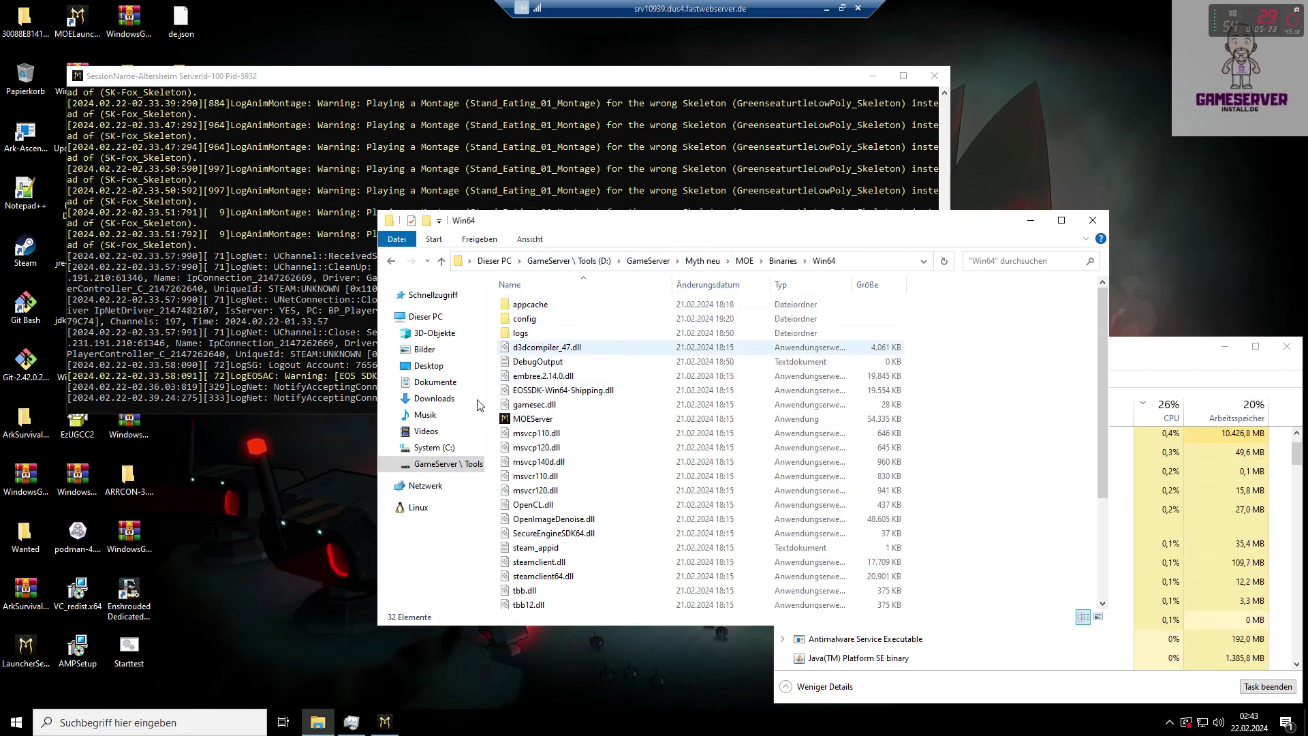
# Go back to the MOE folder and open its Saved\Config\WindowsServer subfolder
pyautogui.click(744, 261)
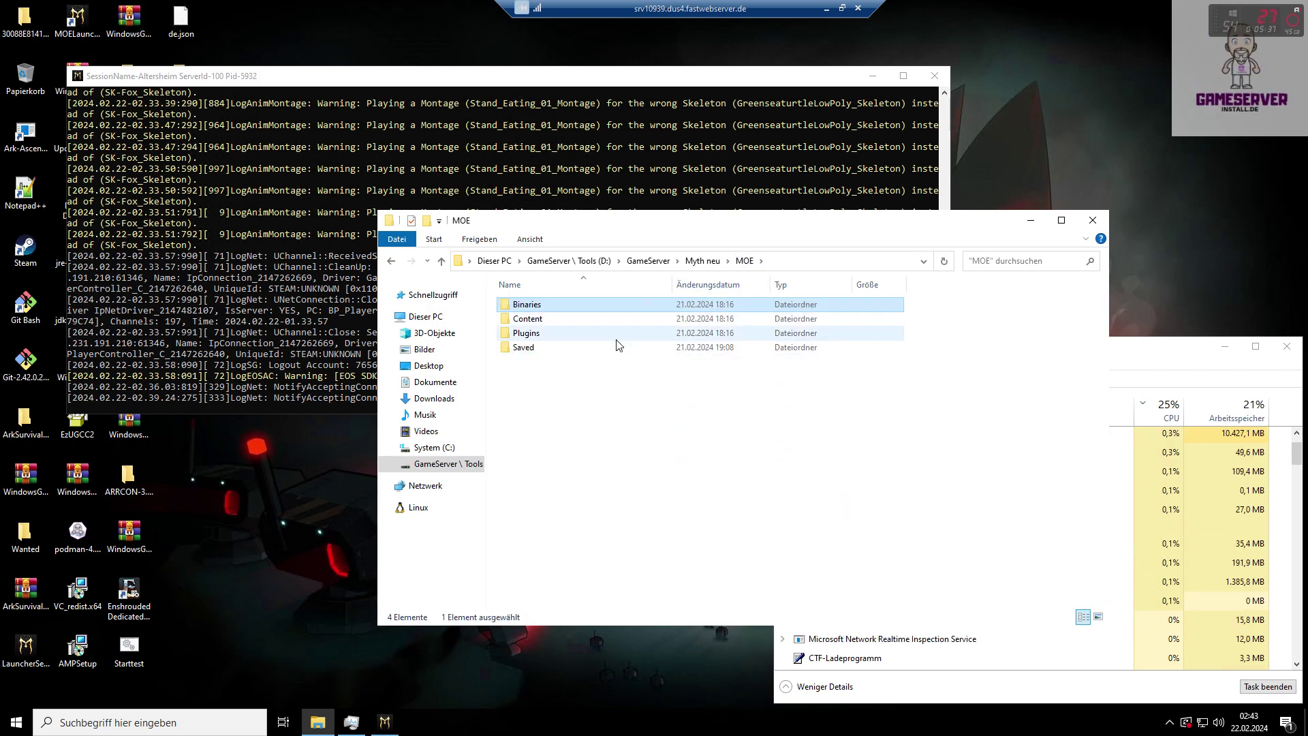
pyautogui.doubleClick(578, 348)
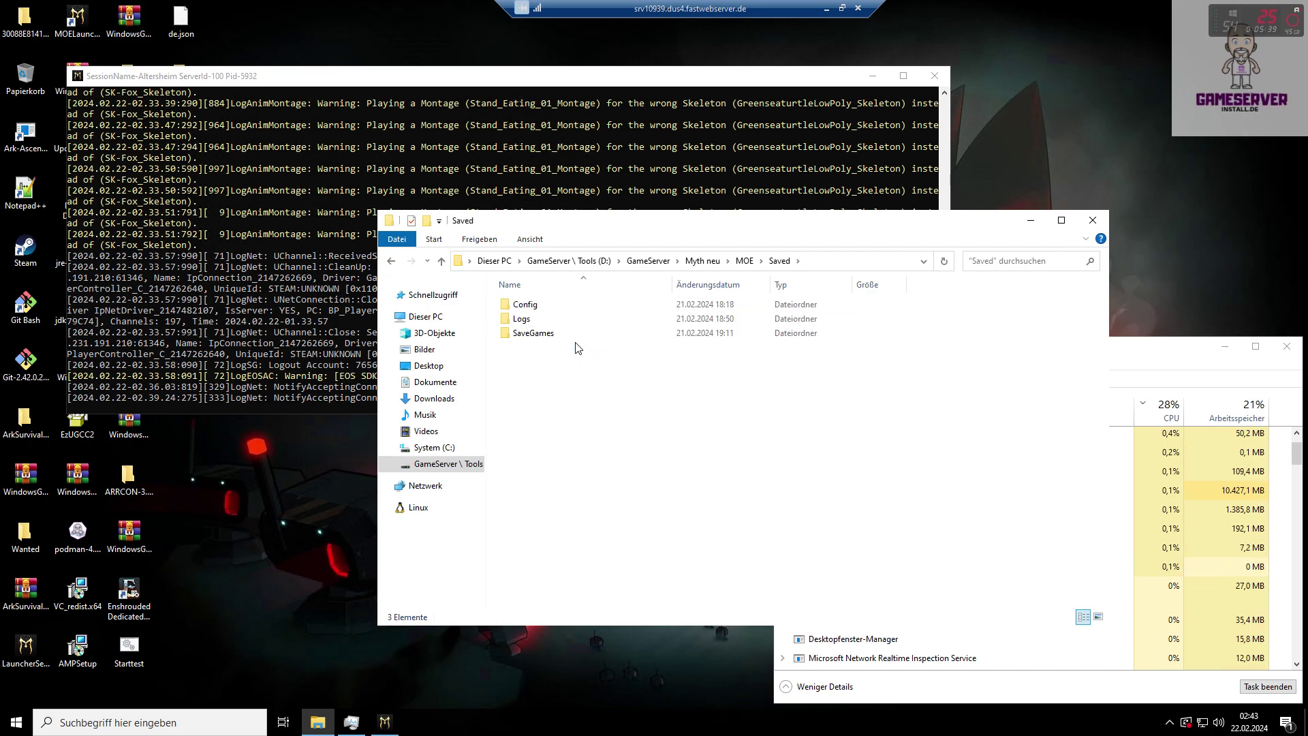
pyautogui.doubleClick(571, 305)
pyautogui.doubleClick(563, 318)
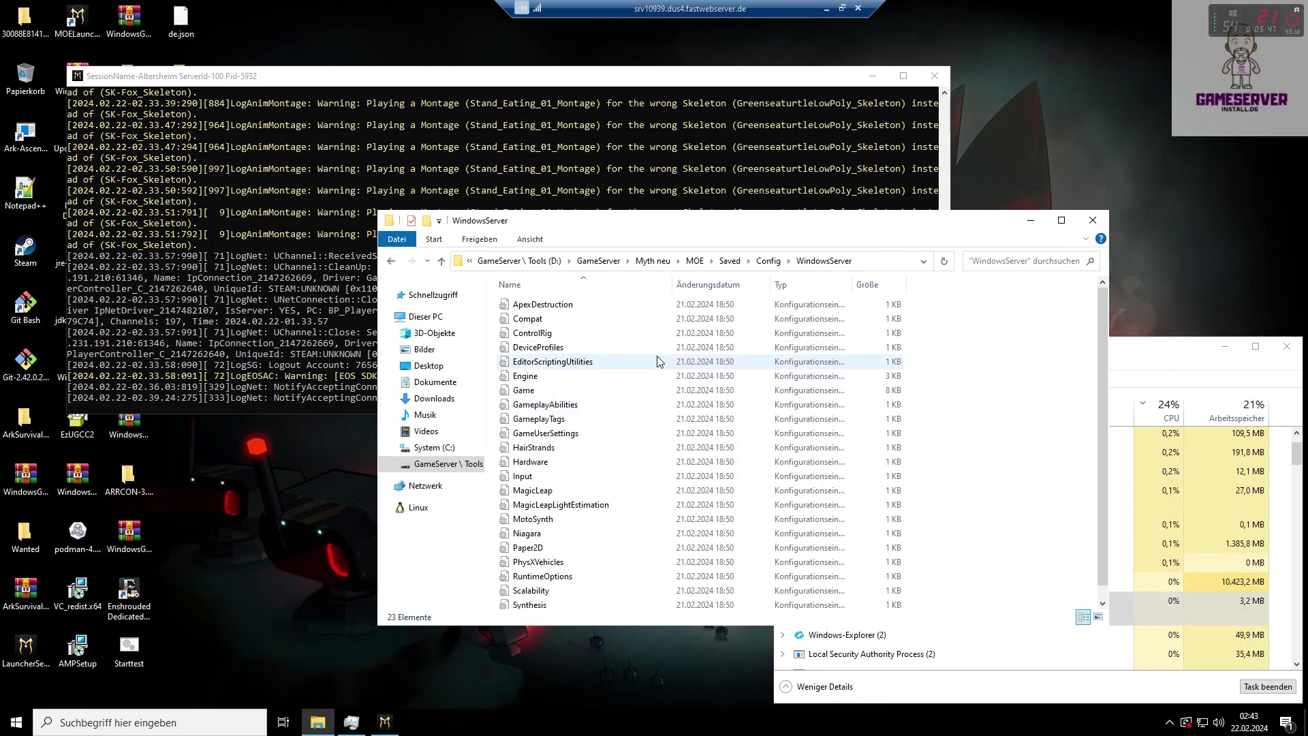
# Open the Game configuration file from the WindowsServer folder in Notepad++, view its server settings and close the editor
pyautogui.rightClick(537, 391)
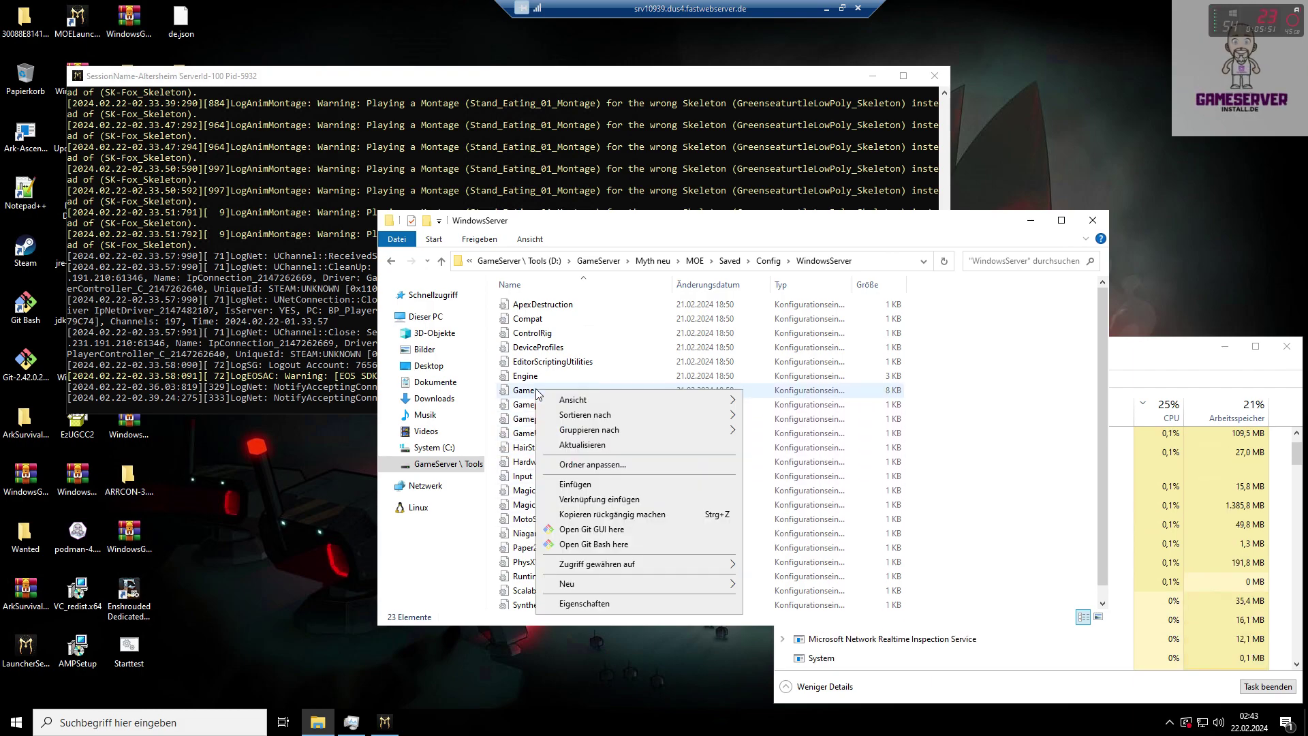
pyautogui.click(524, 390)
pyautogui.rightClick(525, 391)
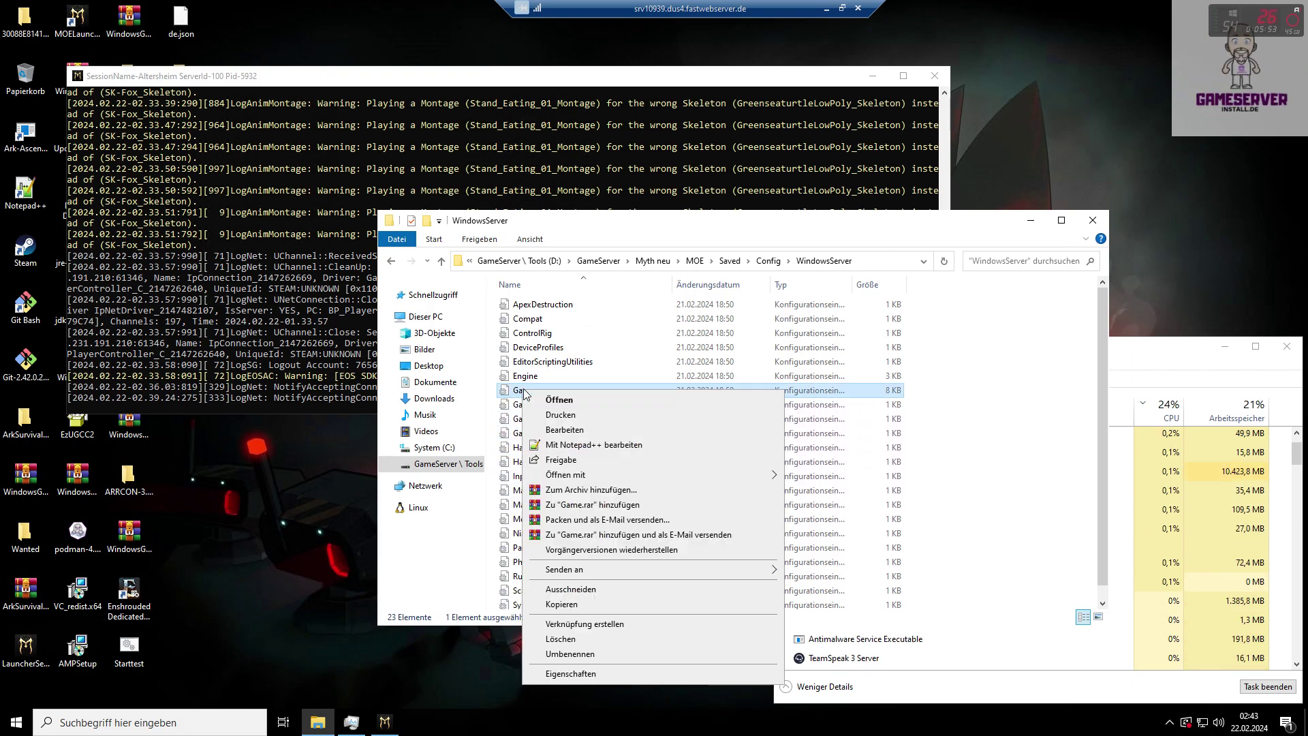
pyautogui.click(585, 448)
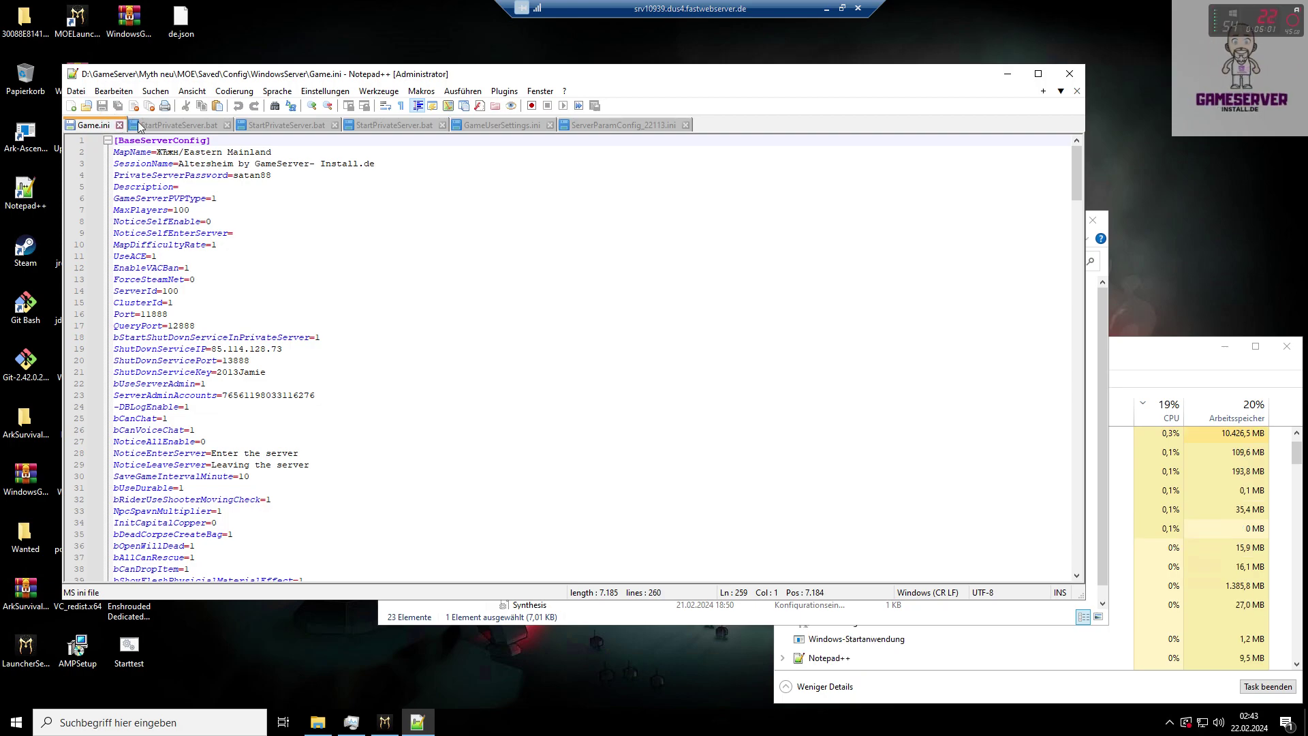
pyautogui.click(1069, 73)
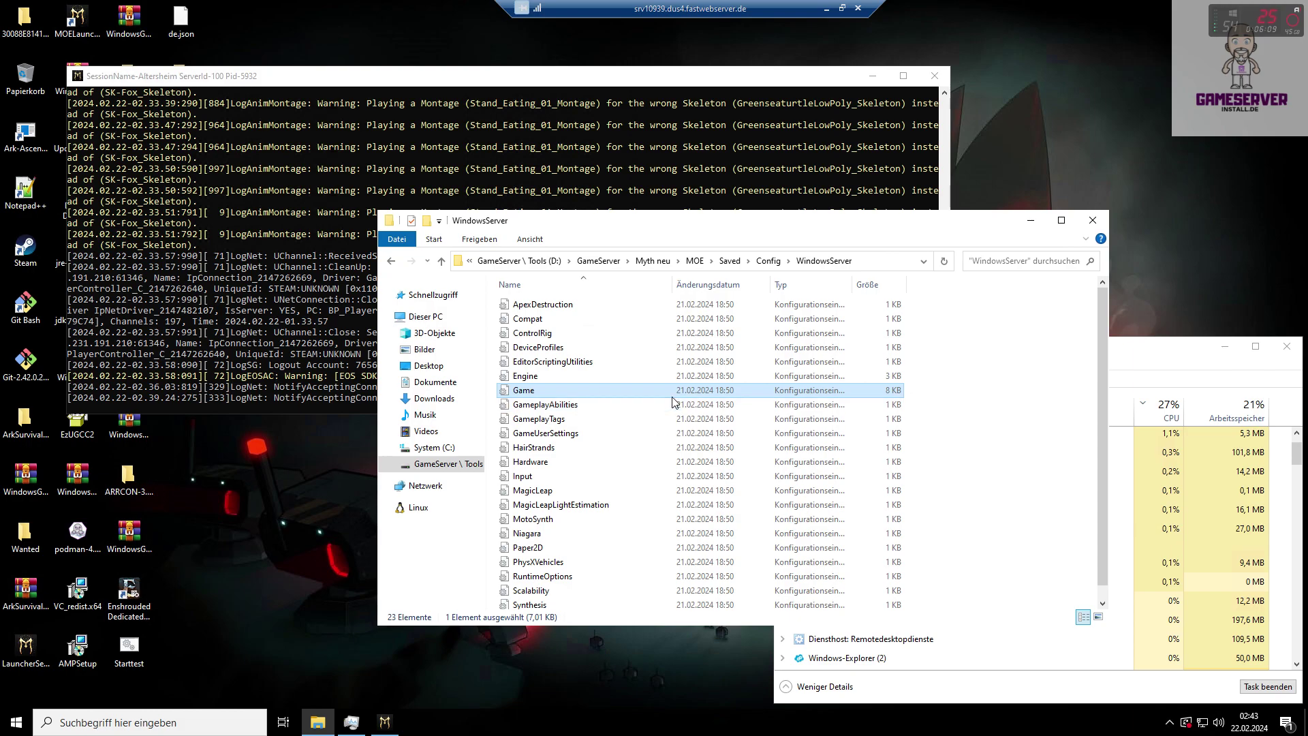
# Return to the Myth neu folder, look into its PrivateServerTool subfolder and the parent GameServer folder, and reopen Myth neu
pyautogui.click(663, 261)
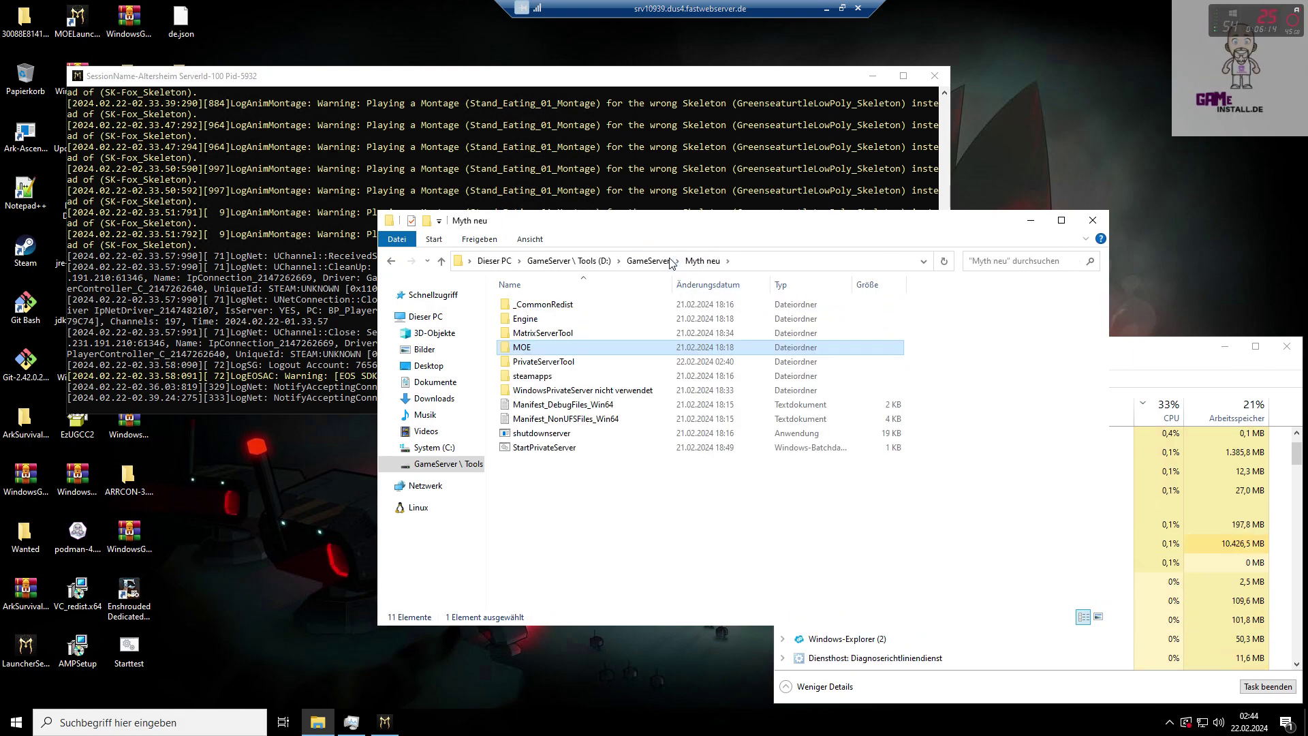
pyautogui.doubleClick(561, 362)
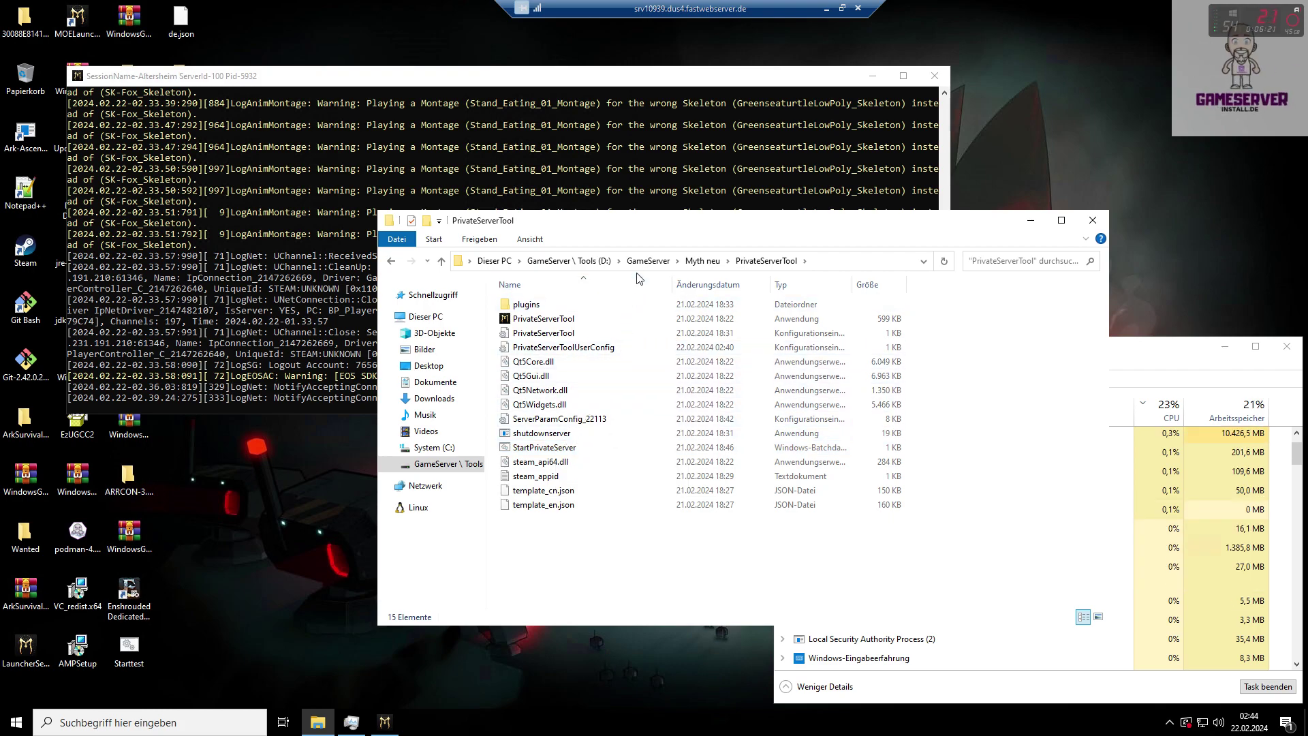
pyautogui.click(702, 261)
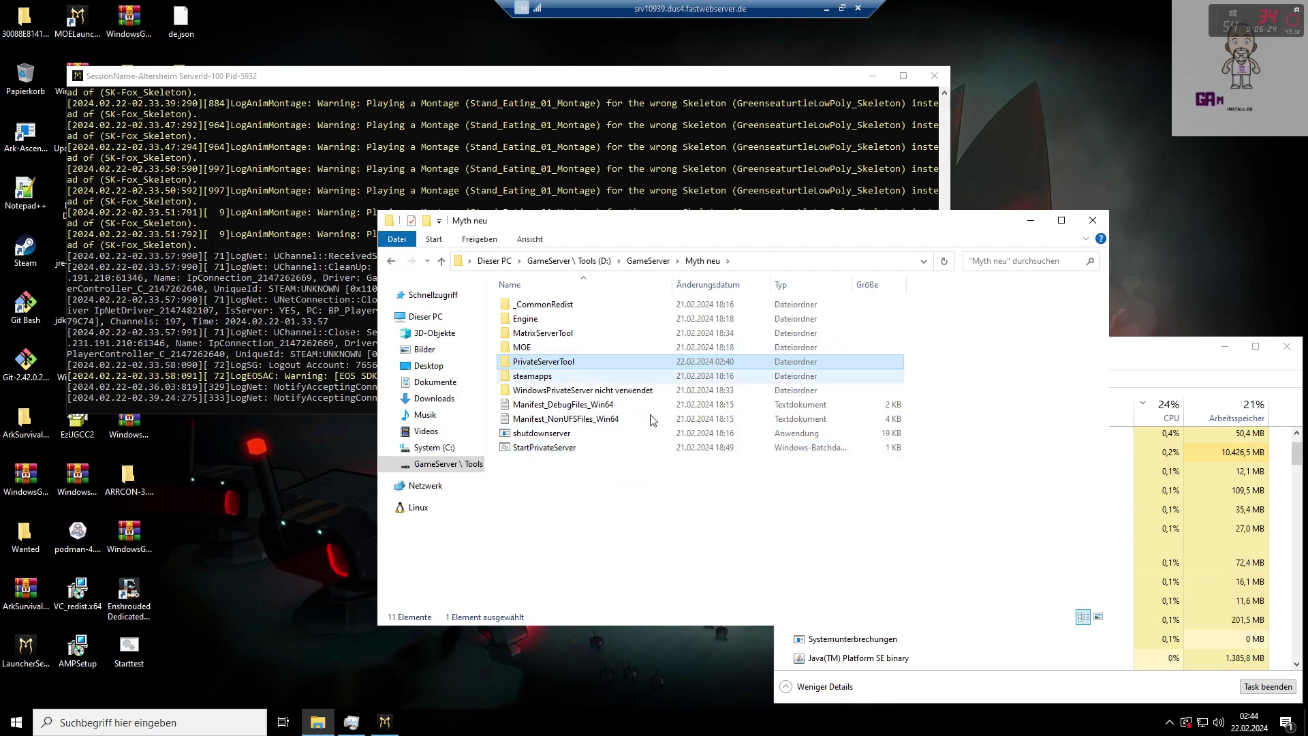
pyautogui.click(648, 261)
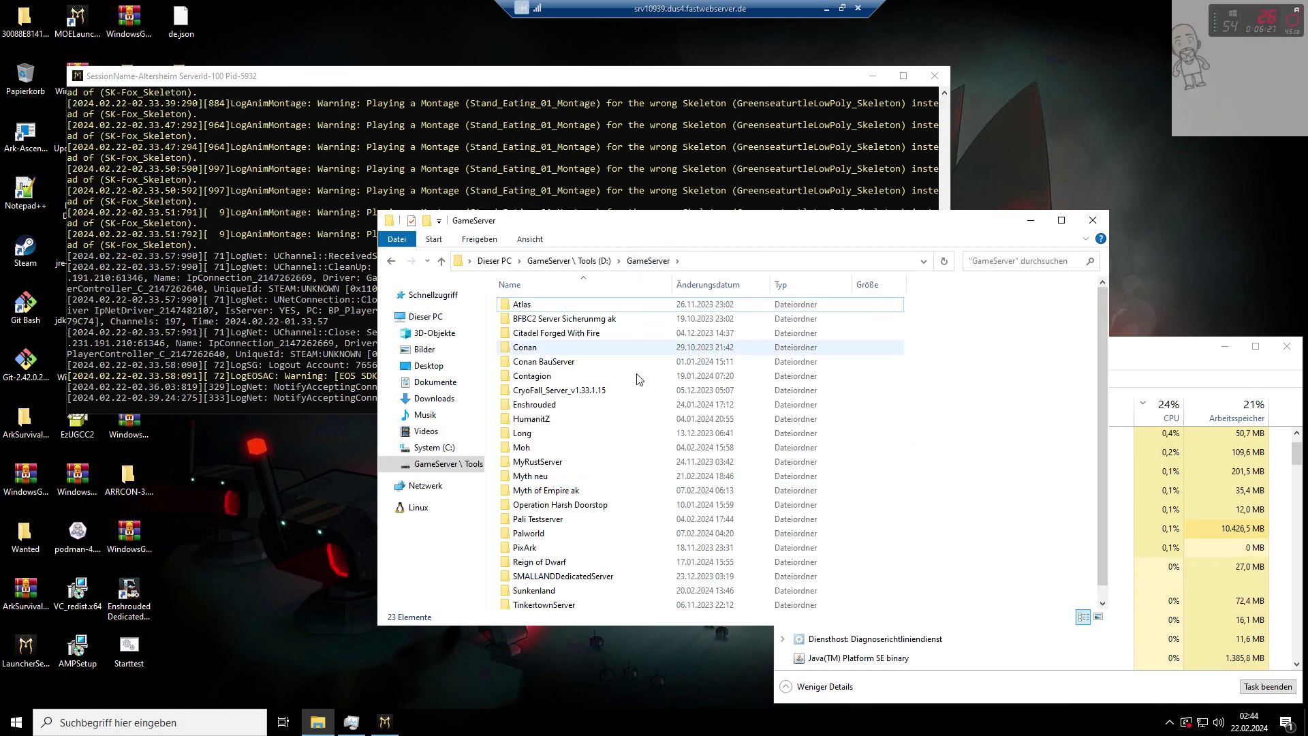
pyautogui.doubleClick(556, 477)
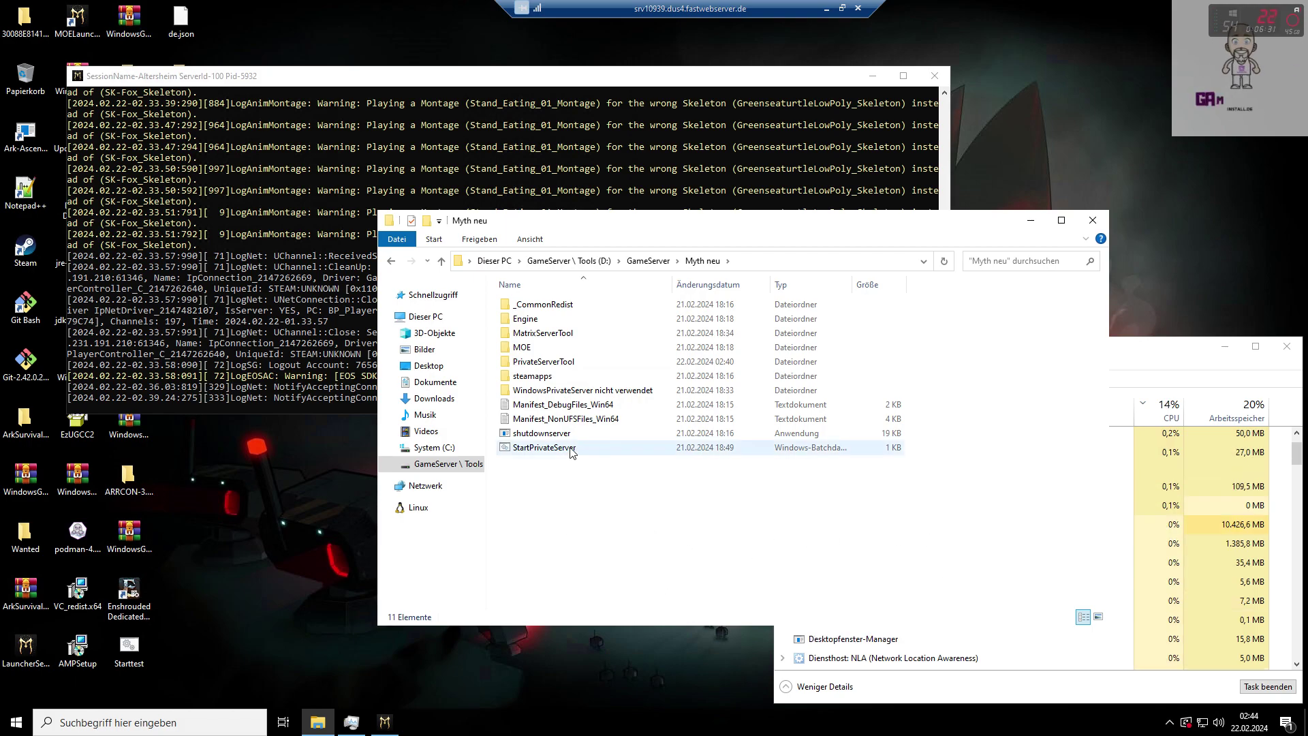
pyautogui.rightClick(571, 449)
pyautogui.click(648, 488)
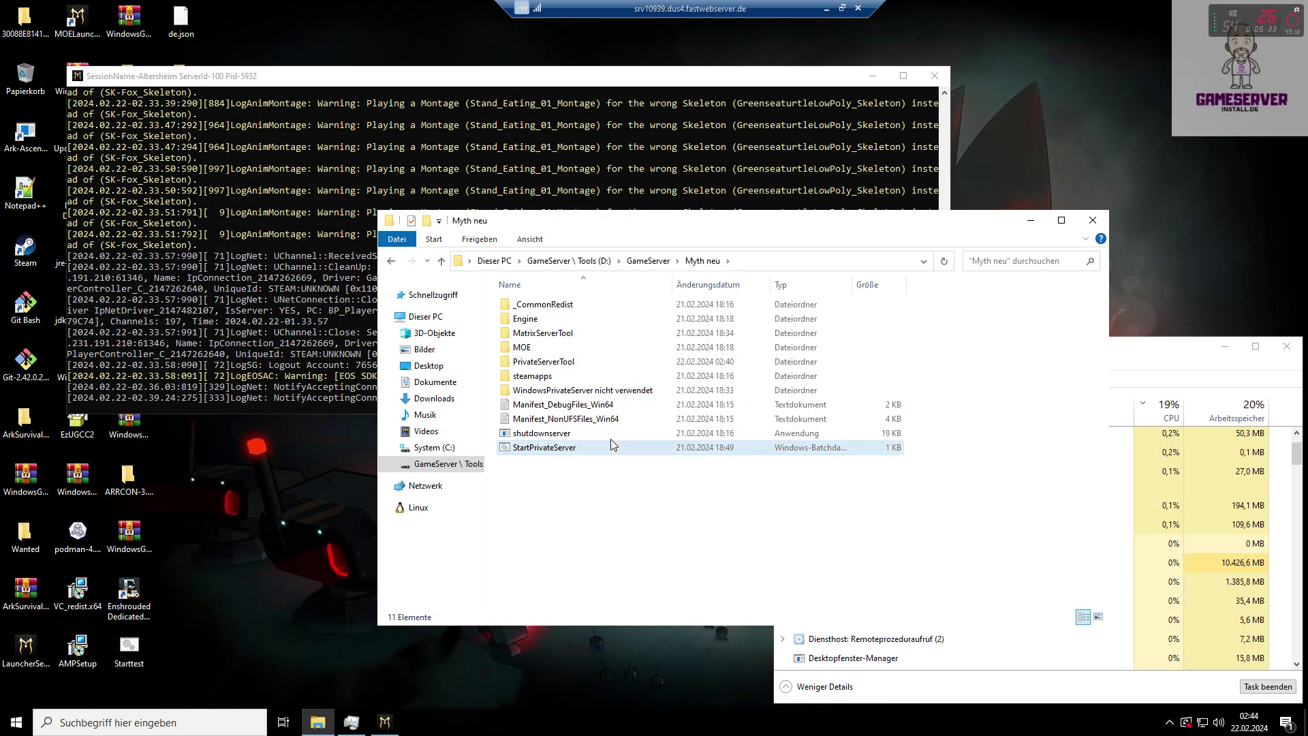
# Open the MOE\Binaries\Win64 folder that contains MOEServer and show the folder's full path as selectable text
pyautogui.doubleClick(550, 348)
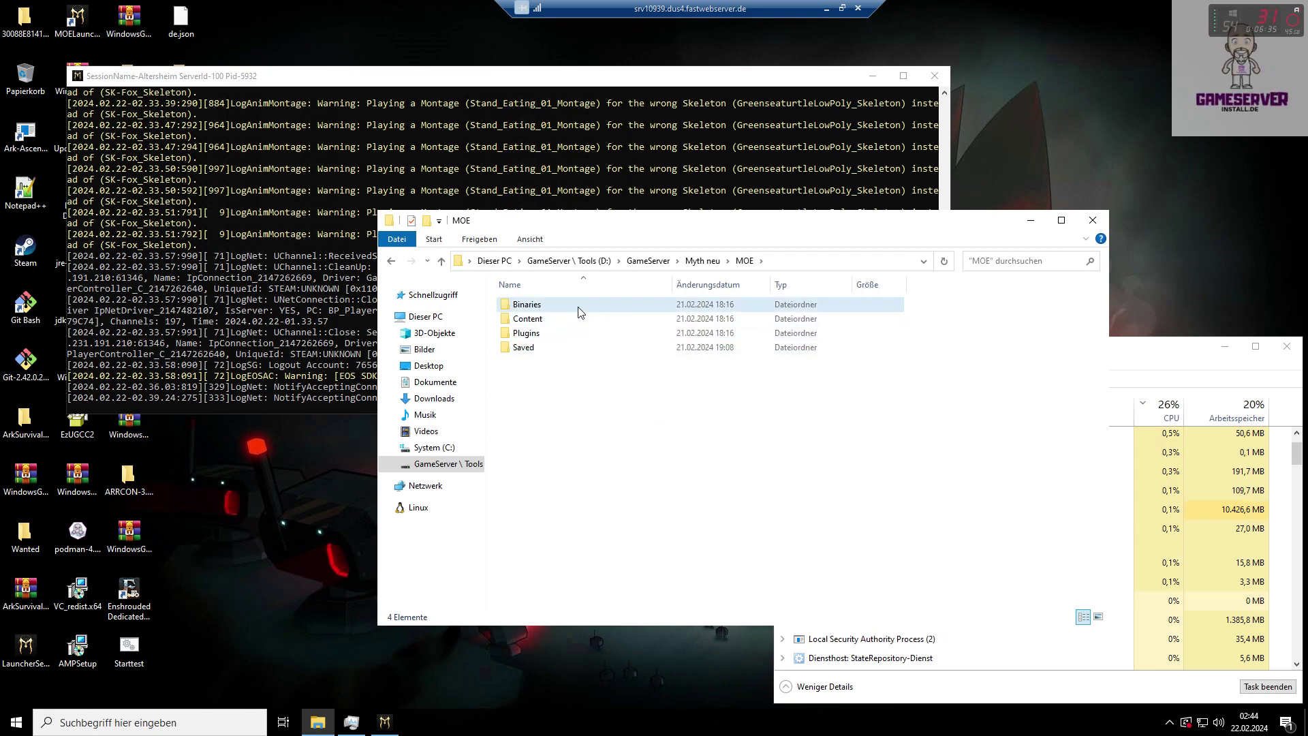
pyautogui.doubleClick(575, 306)
pyautogui.doubleClick(560, 320)
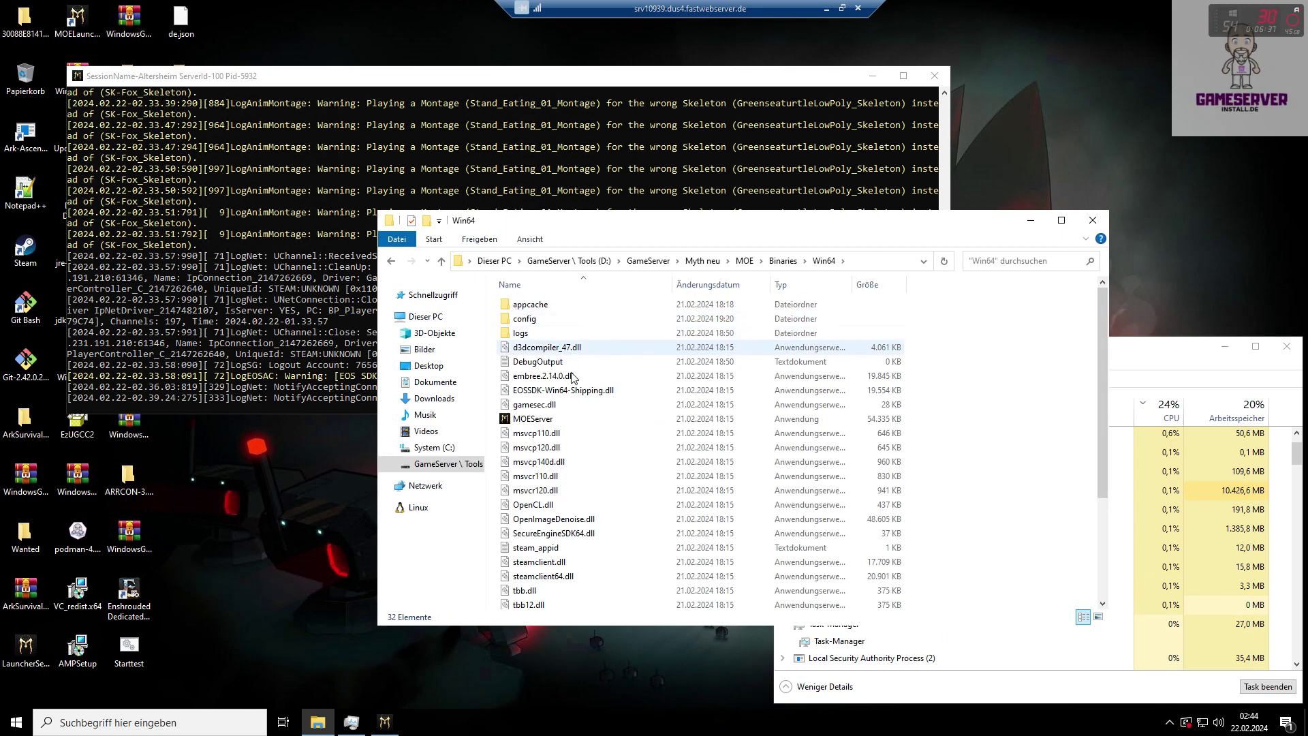
pyautogui.click(867, 263)
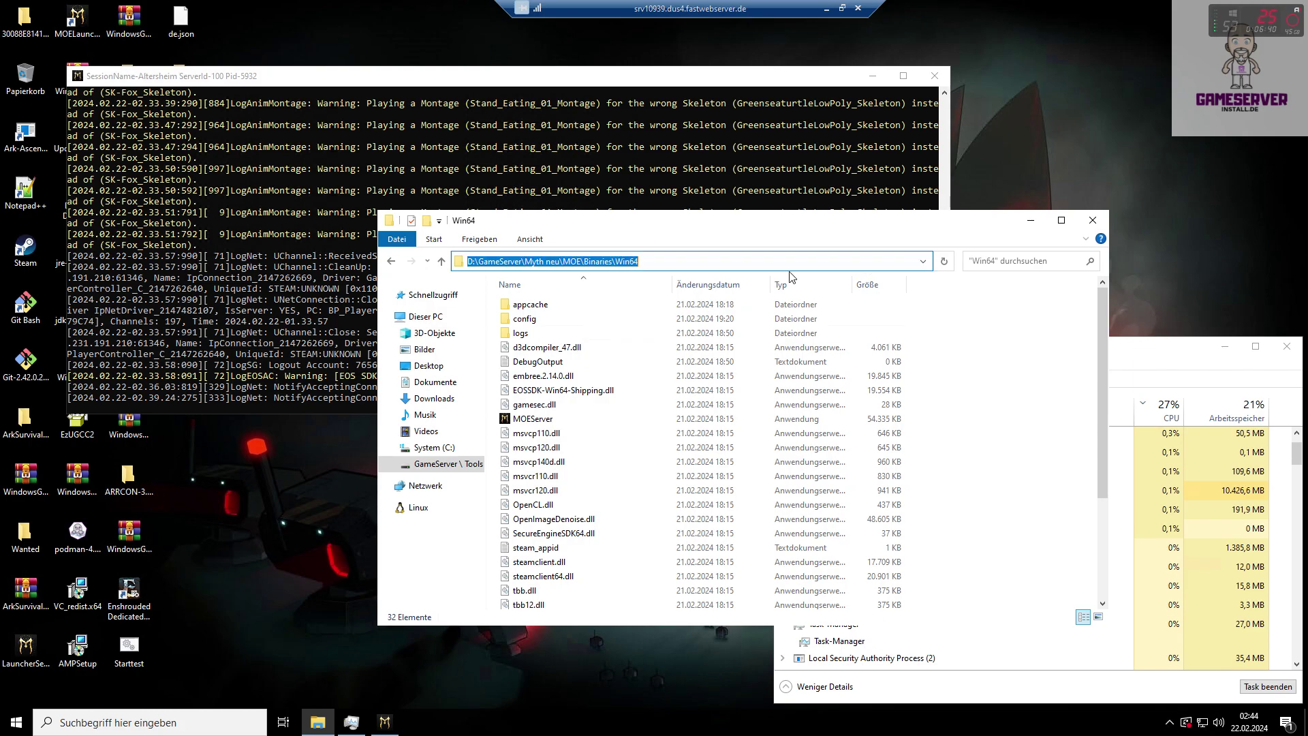
pyautogui.rightClick(627, 264)
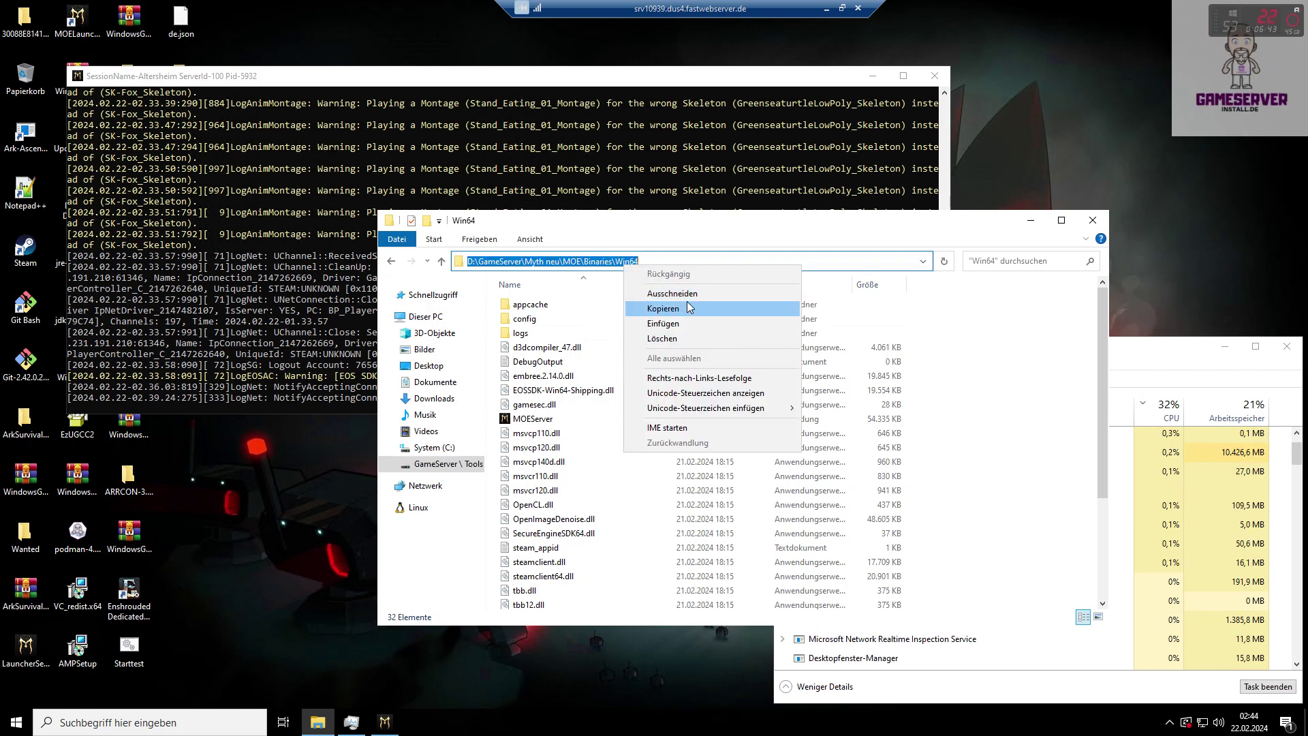
pyautogui.click(787, 235)
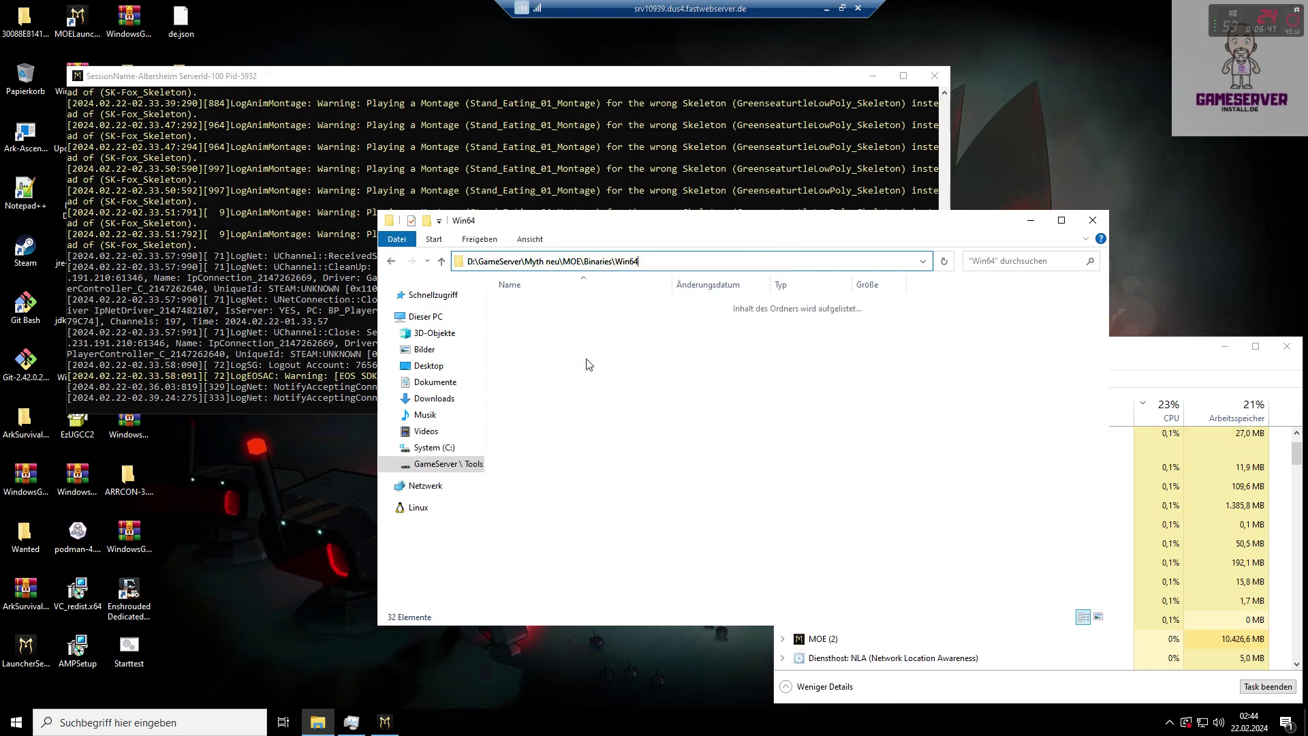
# Go back up to the Myth neu folder and open the StartPrivateServer batch file in Notepad++
pyautogui.hotkey('alt', 'Up')
pyautogui.hotkey('alt', 'Up')
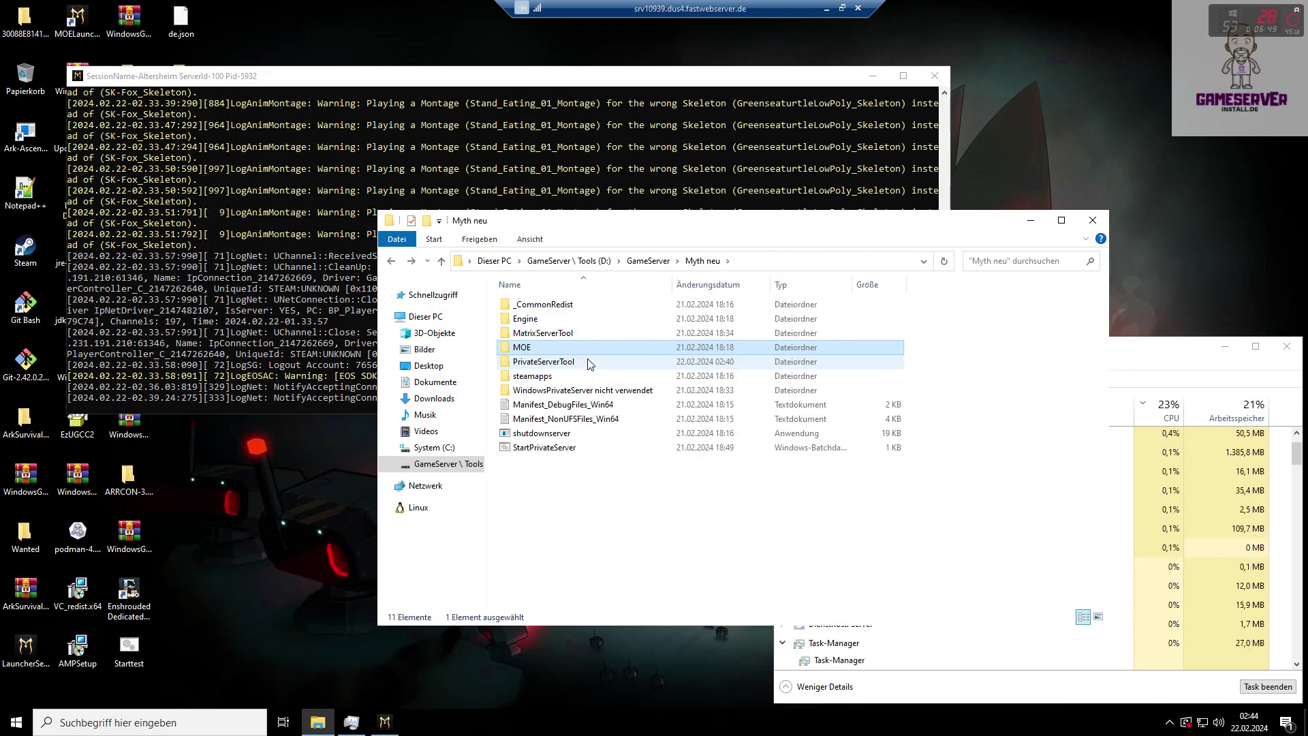
pyautogui.rightClick(563, 451)
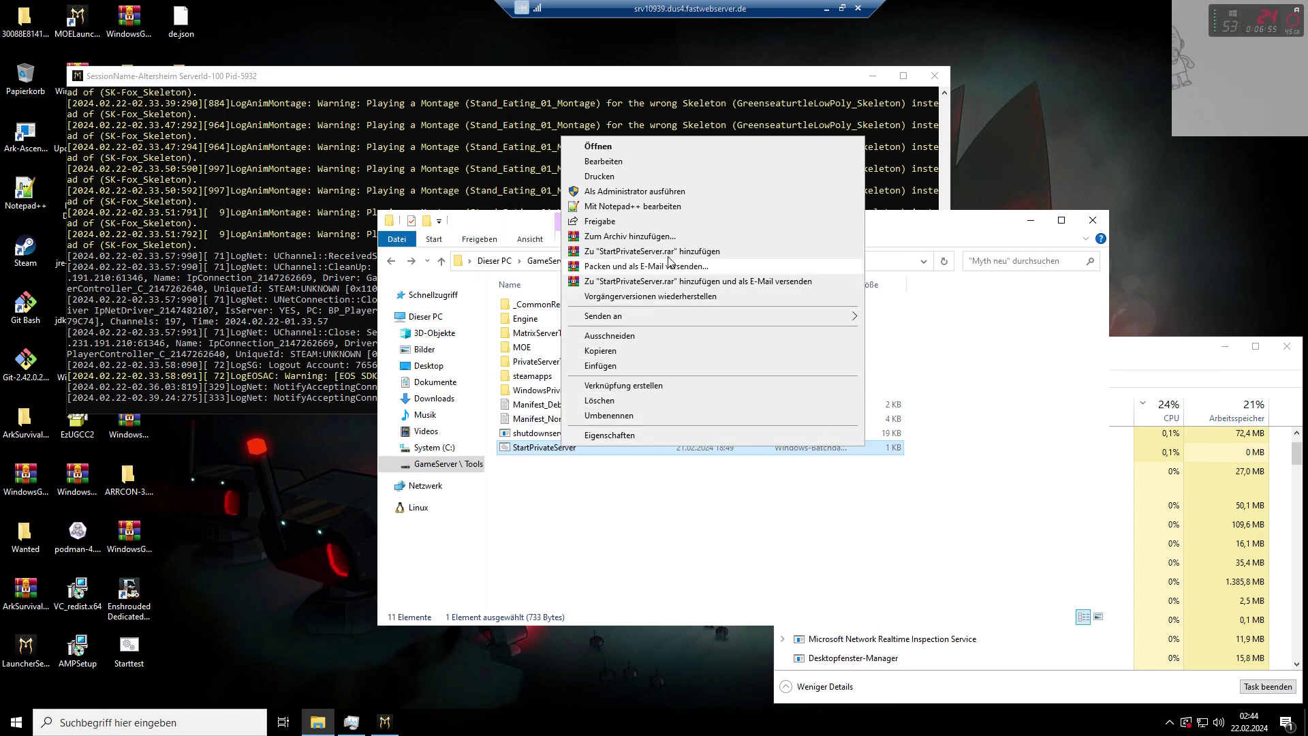
pyautogui.click(716, 207)
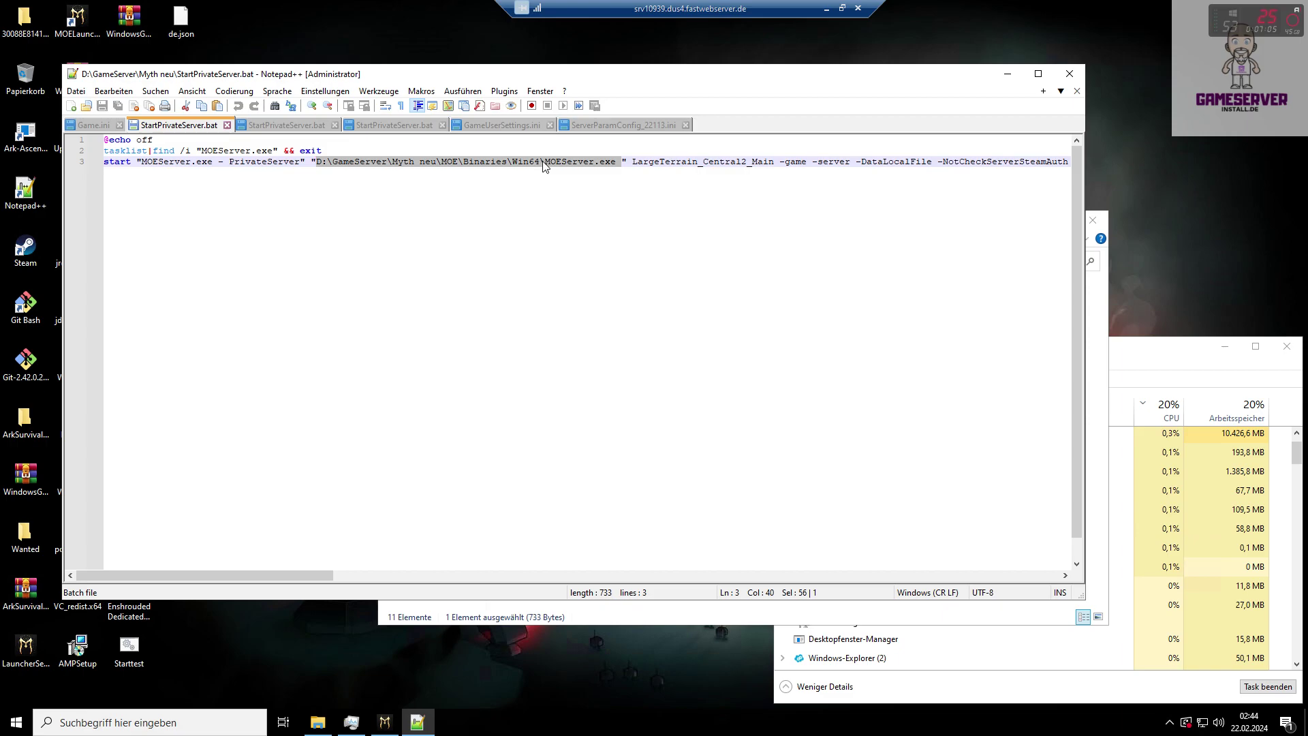
# Highlight the Win64 folder path and the MOEServer.exe name in the batch file's start line, and close the editor
pyautogui.moveTo(544, 164); pyautogui.dragTo(420, 164)
pyautogui.moveTo(334, 163); pyautogui.dragTo(311, 163)
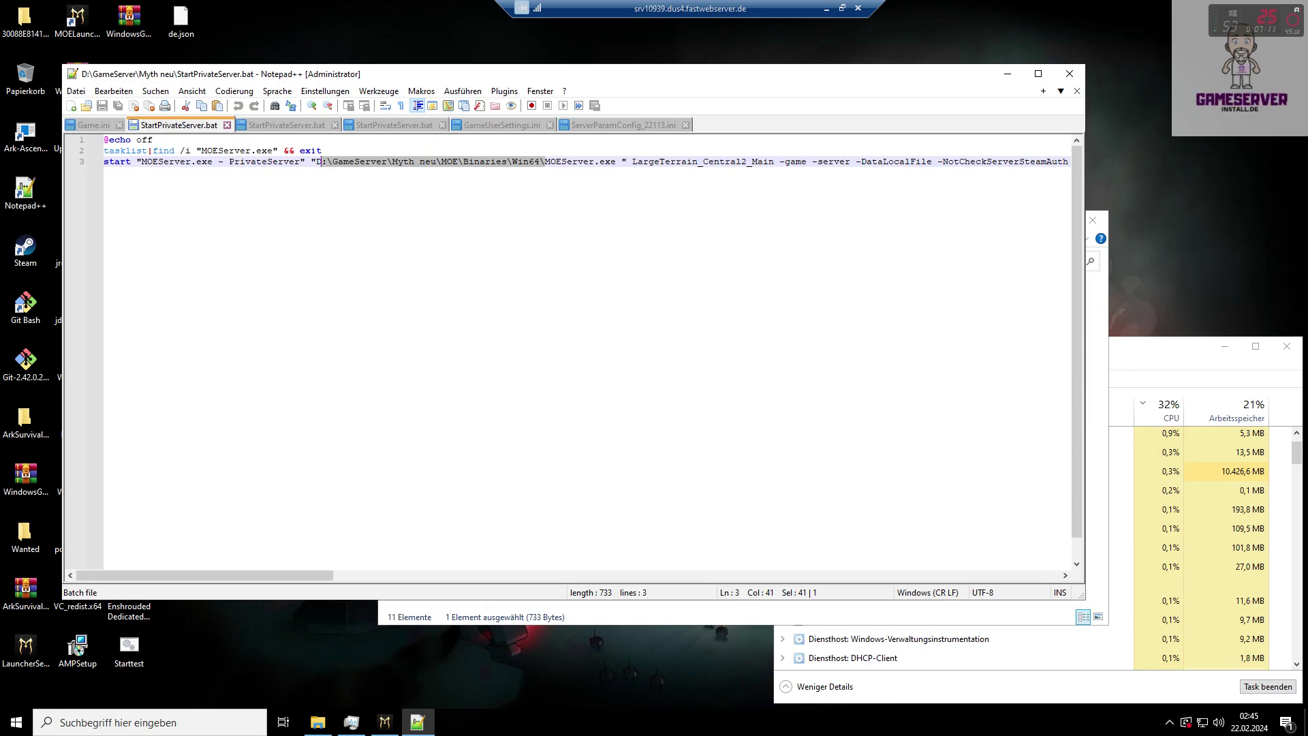
pyautogui.press('Right')
pyautogui.moveTo(555, 164); pyautogui.dragTo(606, 171)
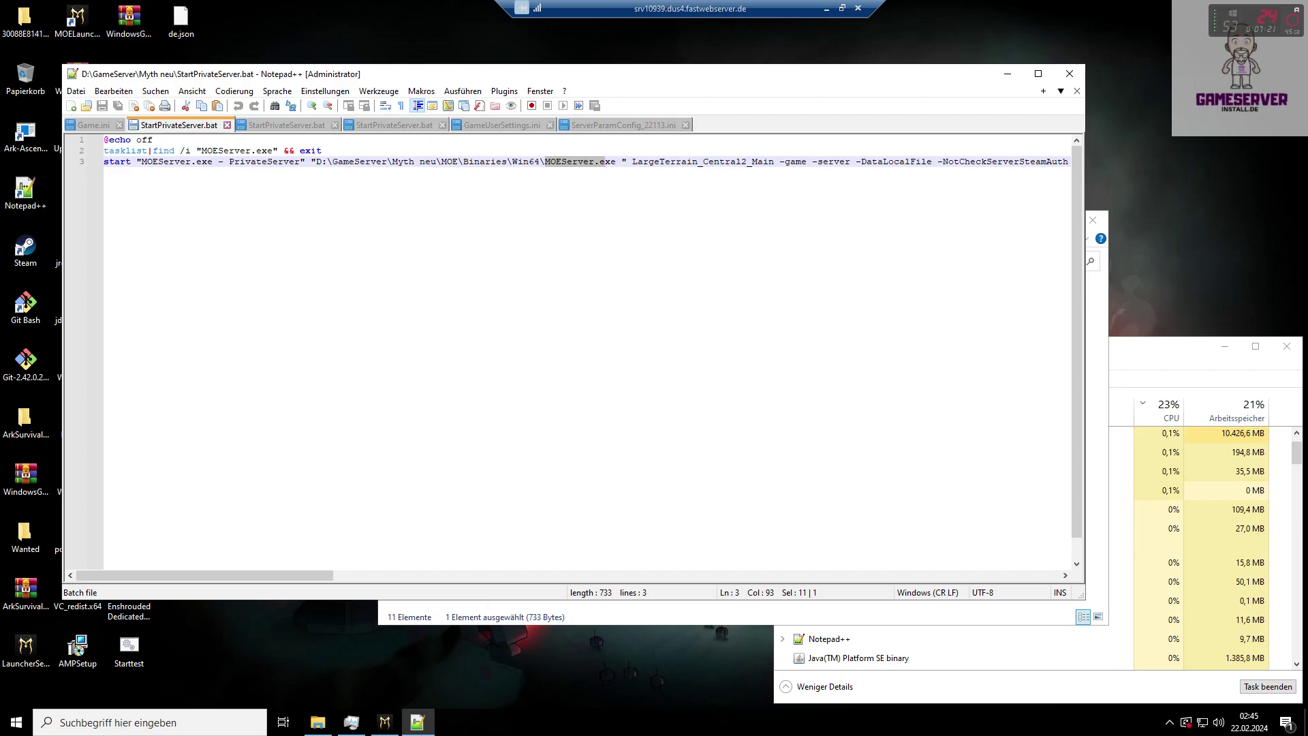
pyautogui.click(1069, 73)
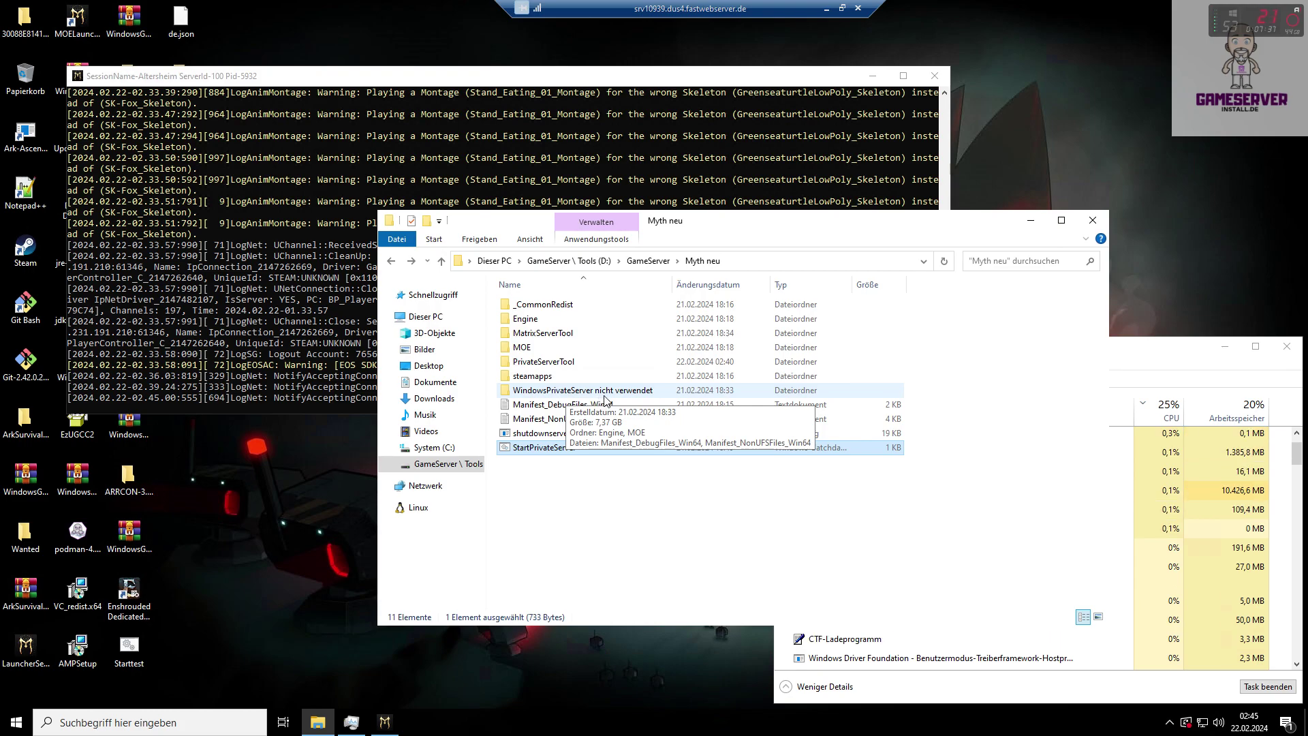
# Reopen StartPrivateServer in Notepad++, highlight the complete path including MOEServer.exe in the start line, and close the editor
pyautogui.rightClick(587, 446)
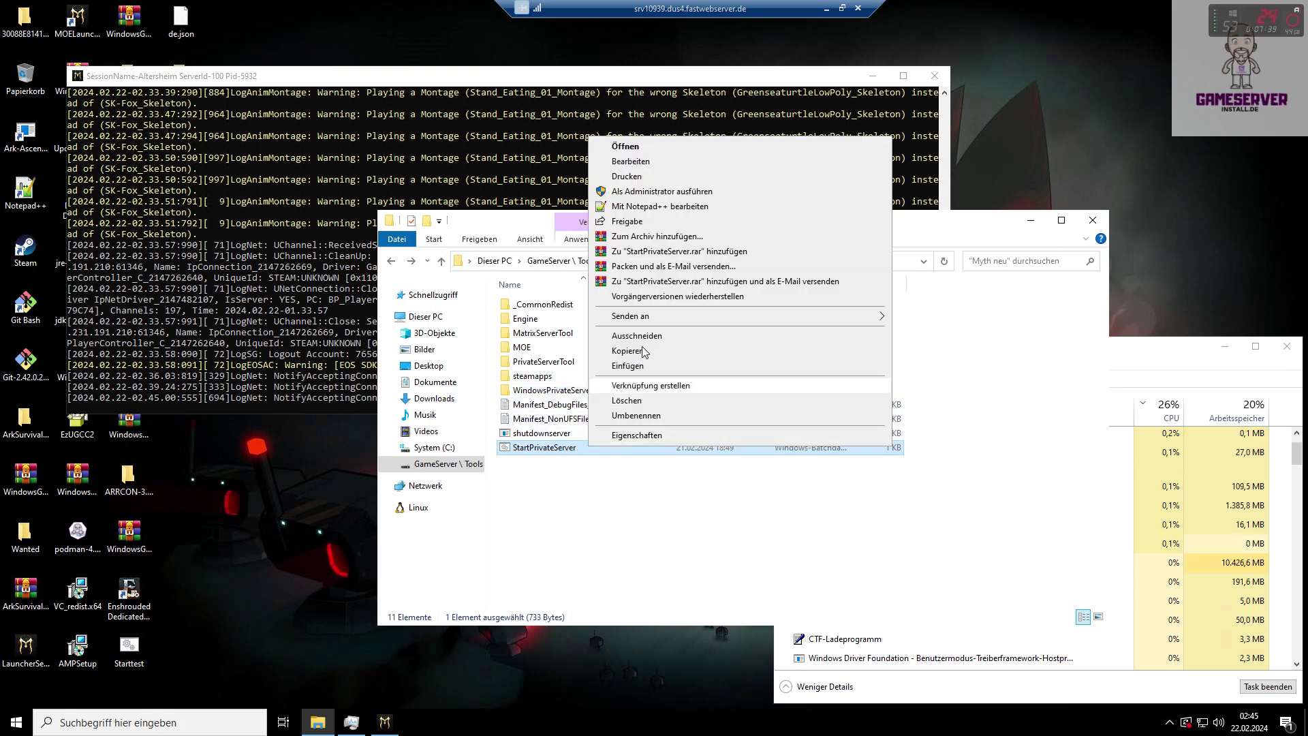
pyautogui.click(684, 206)
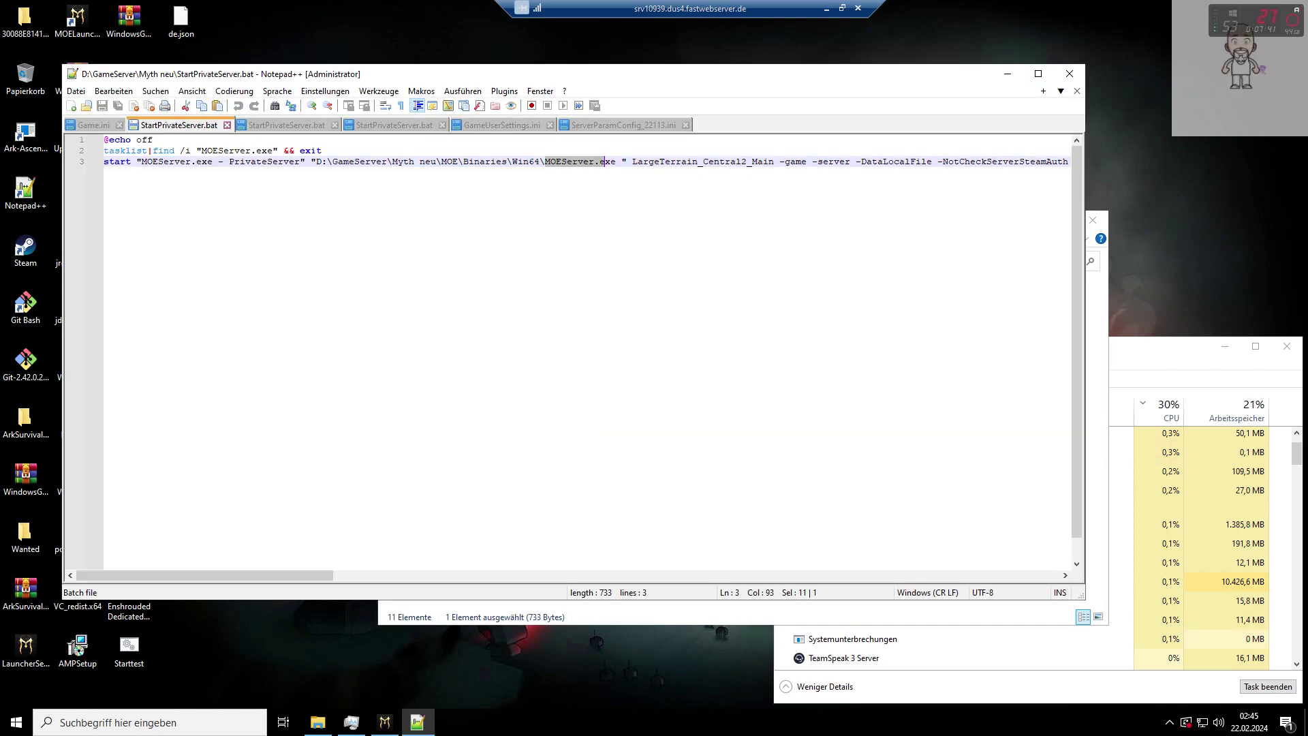
pyautogui.moveTo(616, 162); pyautogui.dragTo(317, 169)
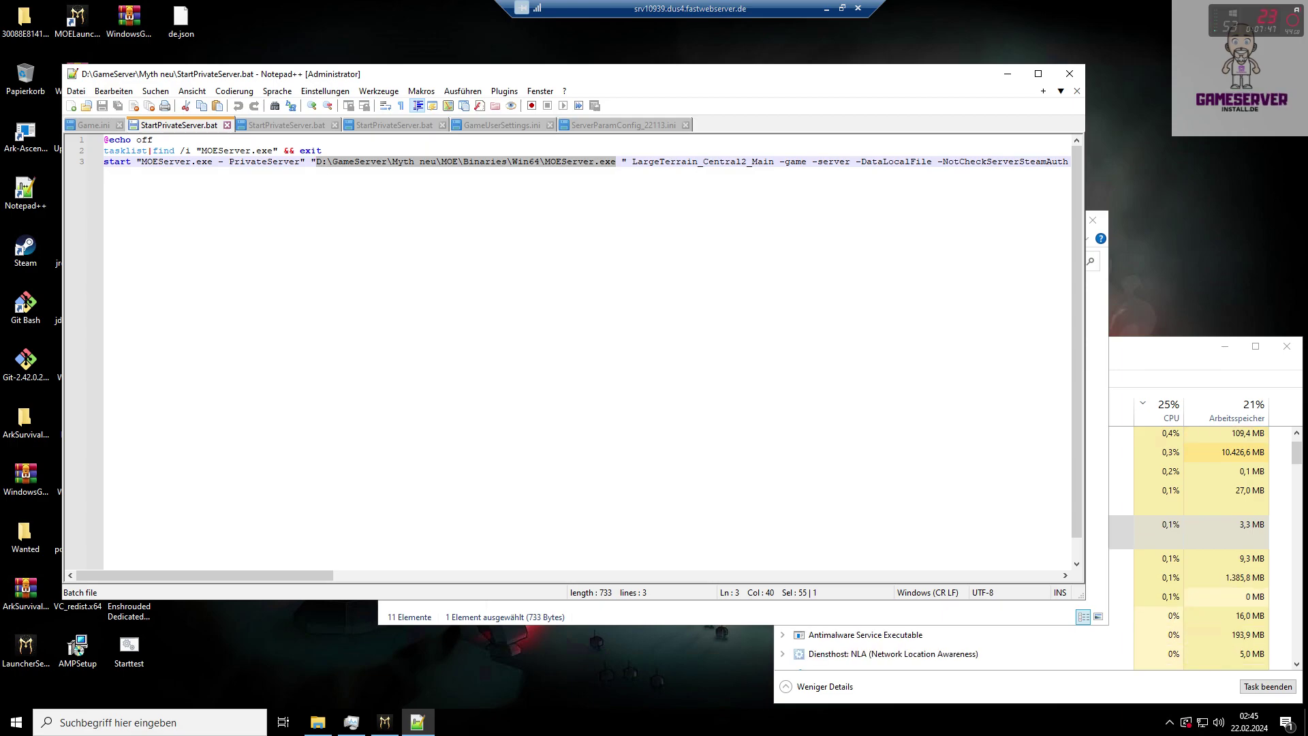
pyautogui.hotkey('alt', 'F4')
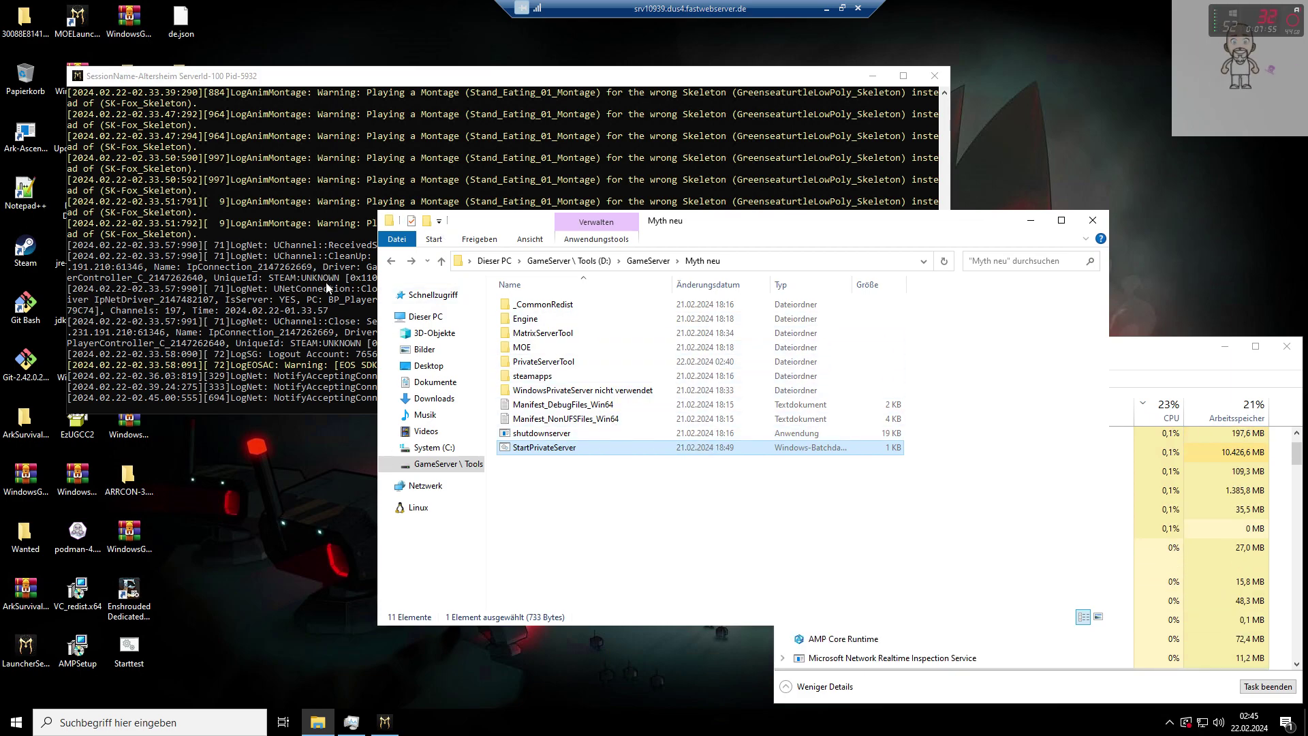
# Disconnect the remote desktop session and bring the local Myth of Empires folder window into place
pyautogui.click(863, 8)
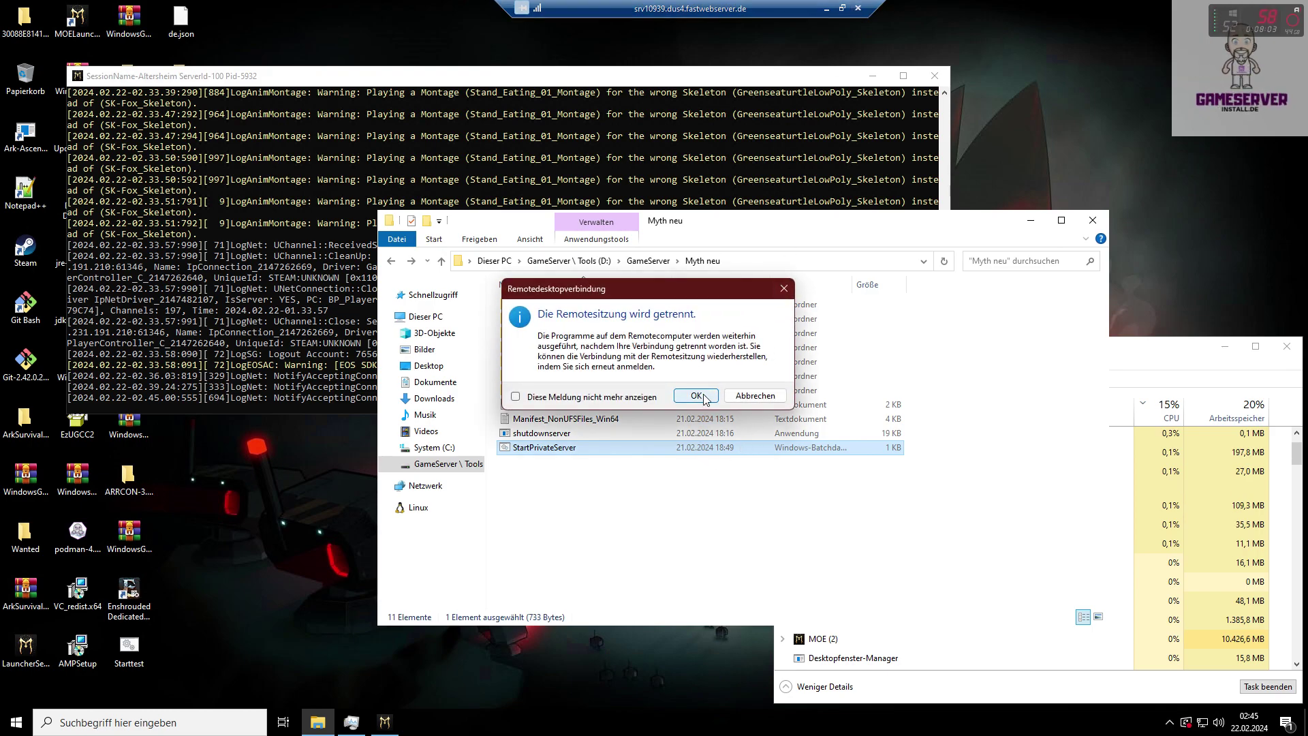
pyautogui.click(696, 396)
pyautogui.moveTo(722, 123); pyautogui.dragTo(785, 99)
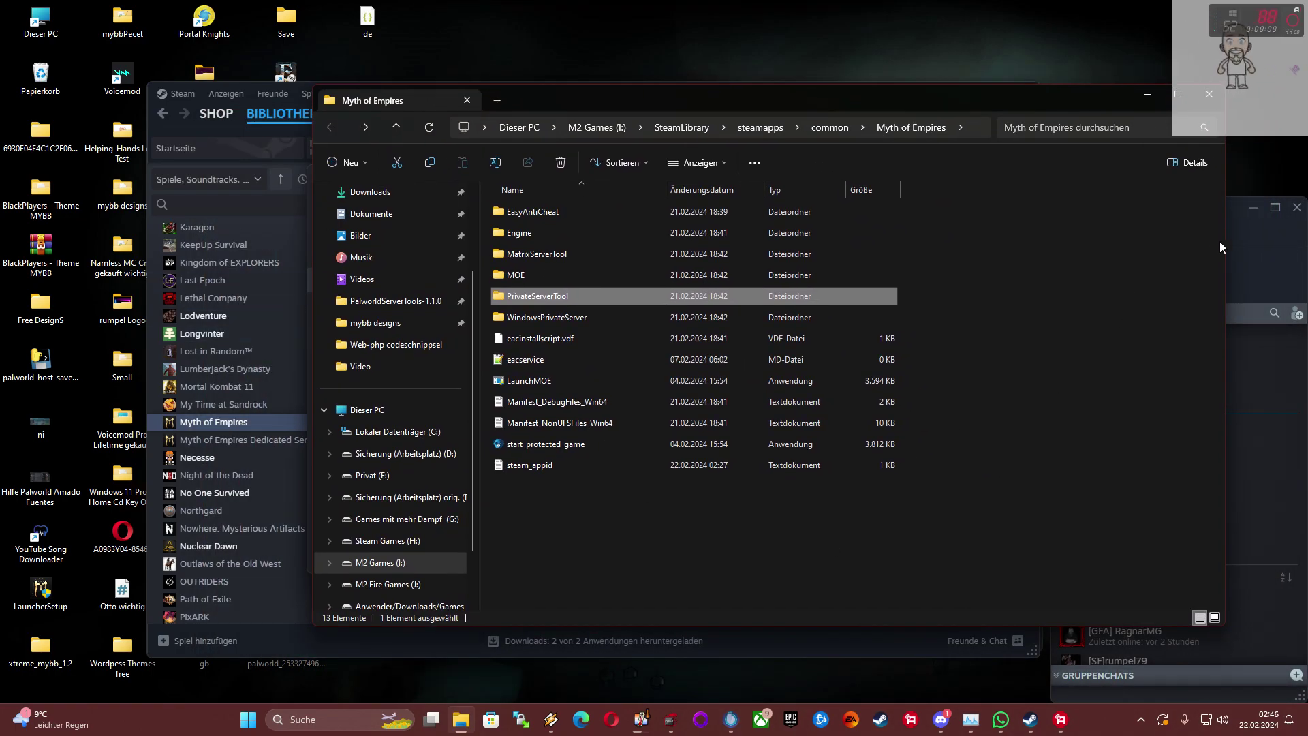